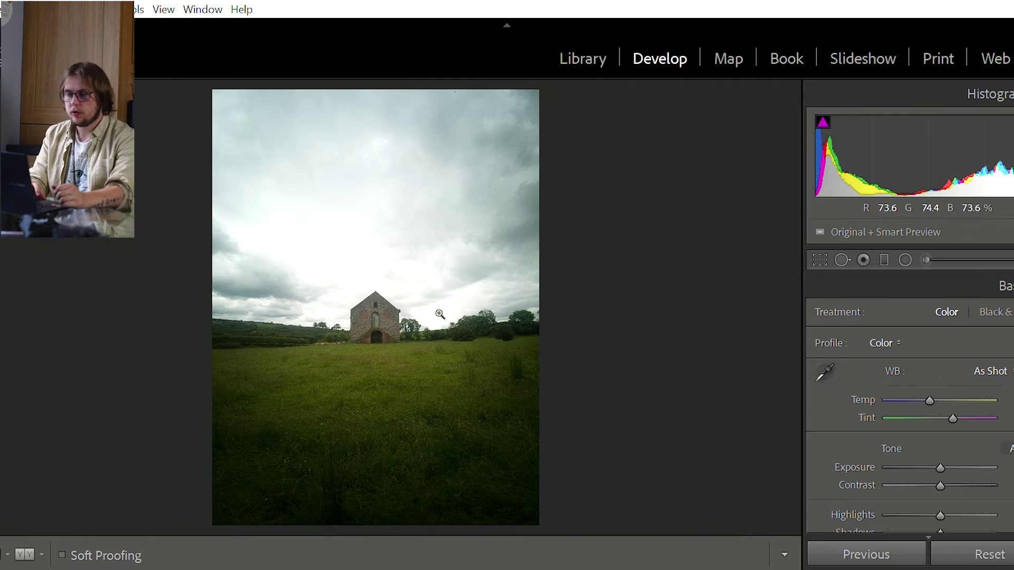
In the Basic panel, raise Shadows, drop Highlights hard to recover the sky, and add slight Contrast.
{"action": "left_click", "coordinate": [408, 294]}
{"action": "left_click", "coordinate": [410, 296]}
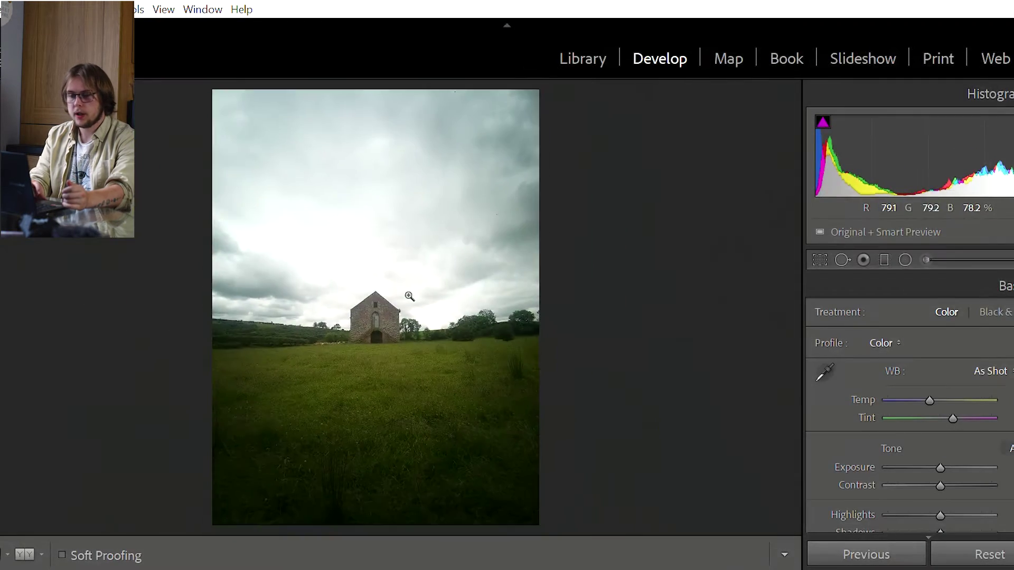
{"action": "left_click", "coordinate": [418, 268]}
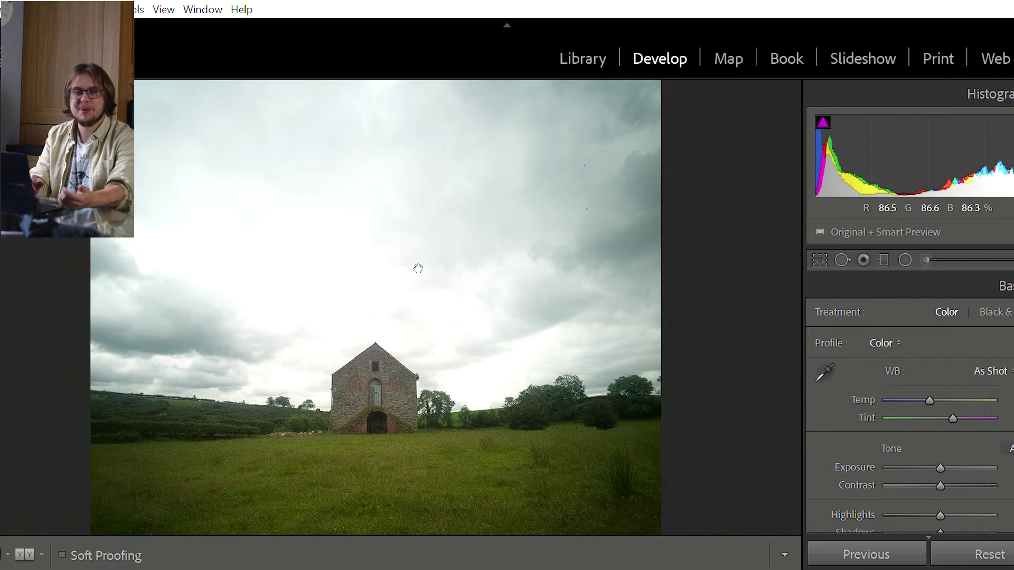
{"action": "left_click", "coordinate": [452, 296]}
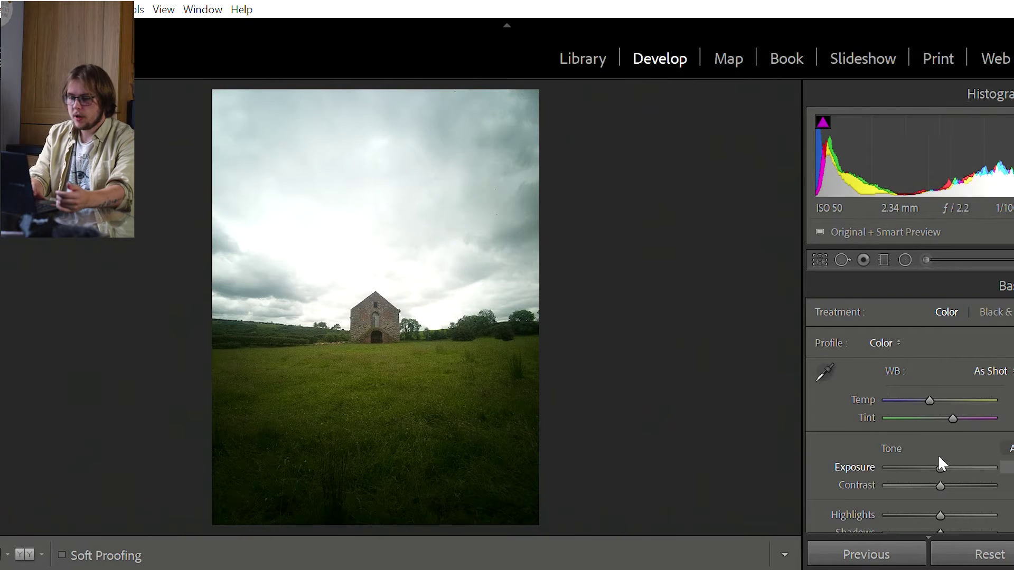
{"action": "scroll", "coordinate": [938, 452], "scroll_direction": "down", "scroll_amount": 2}
{"action": "scroll", "coordinate": [939, 458], "scroll_direction": "down", "scroll_amount": 3}
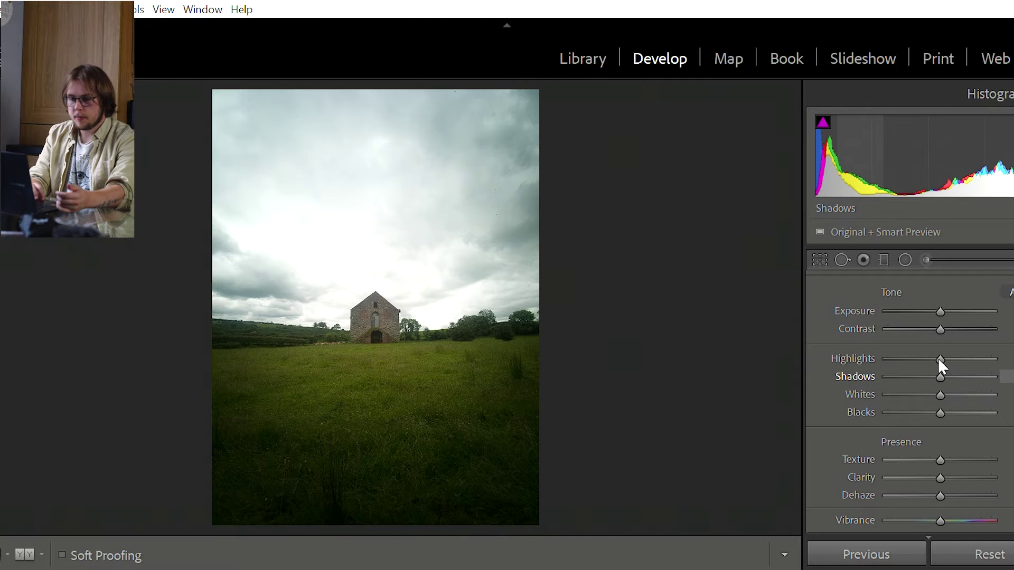
{"action": "left_click_drag", "start_coordinate": [957, 362], "coordinate": [969, 369]}
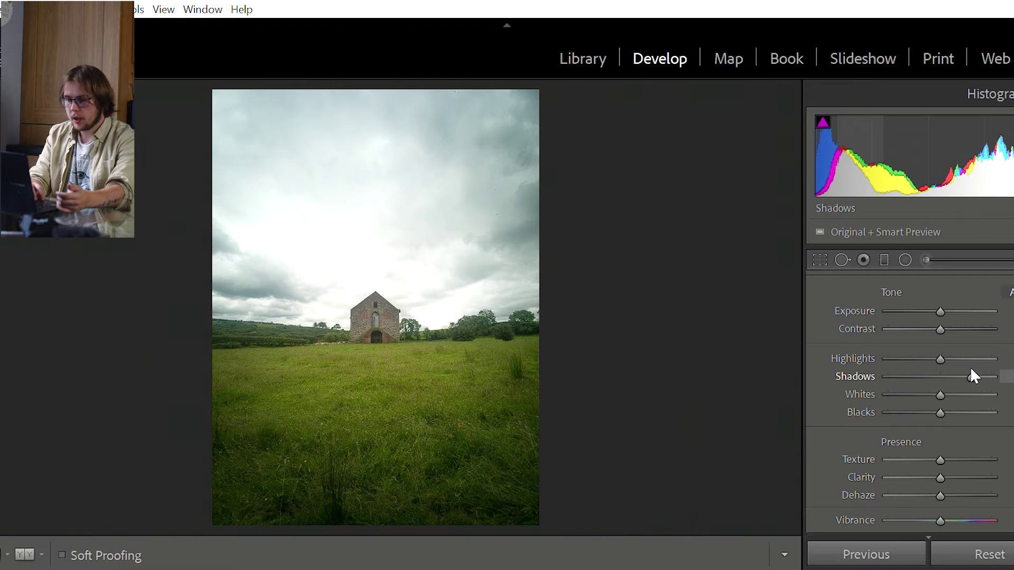
{"action": "left_click", "coordinate": [936, 353]}
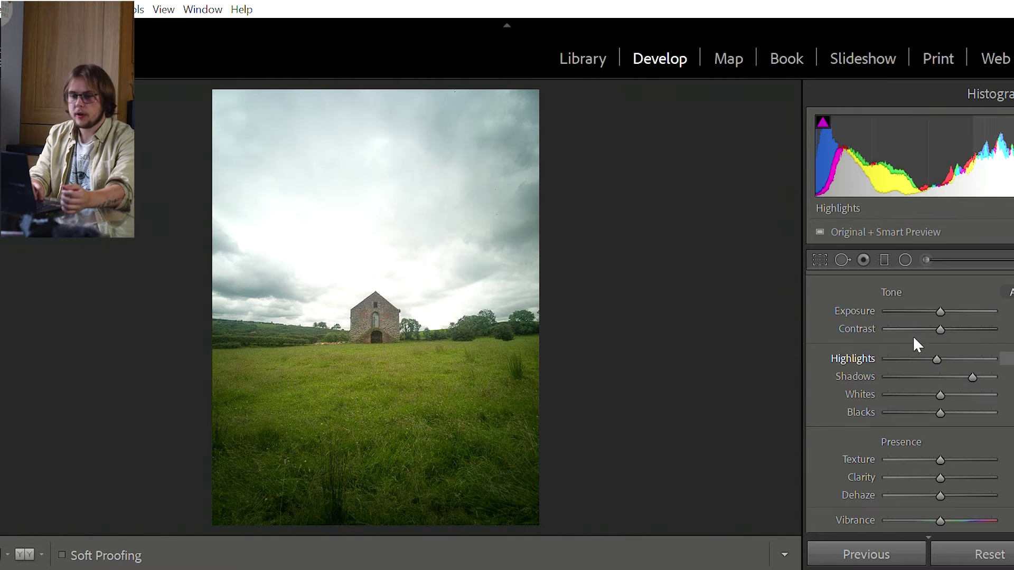
{"action": "left_click_drag", "start_coordinate": [913, 339], "coordinate": [873, 337]}
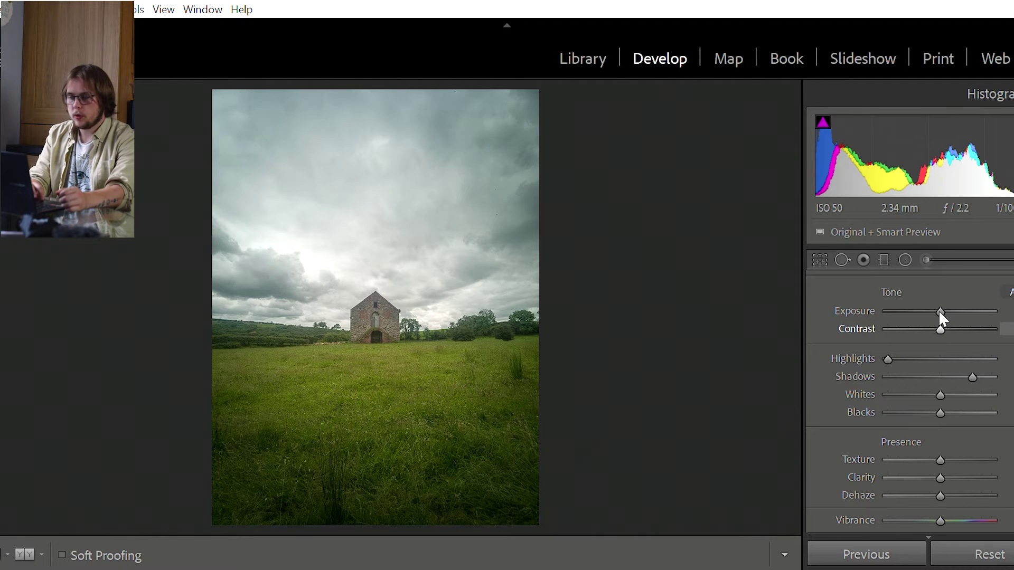
{"action": "left_click_drag", "start_coordinate": [950, 311], "coordinate": [958, 312]}
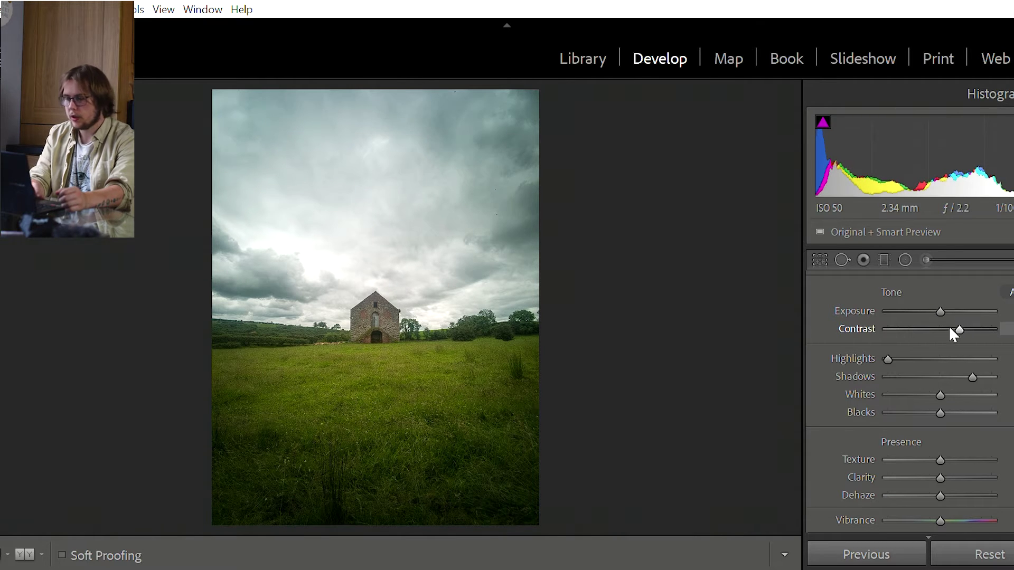
Drag Temp warmer so the white balance becomes Custom, warming the sky and grass.
{"action": "scroll", "coordinate": [923, 443], "scroll_direction": "up", "scroll_amount": 3}
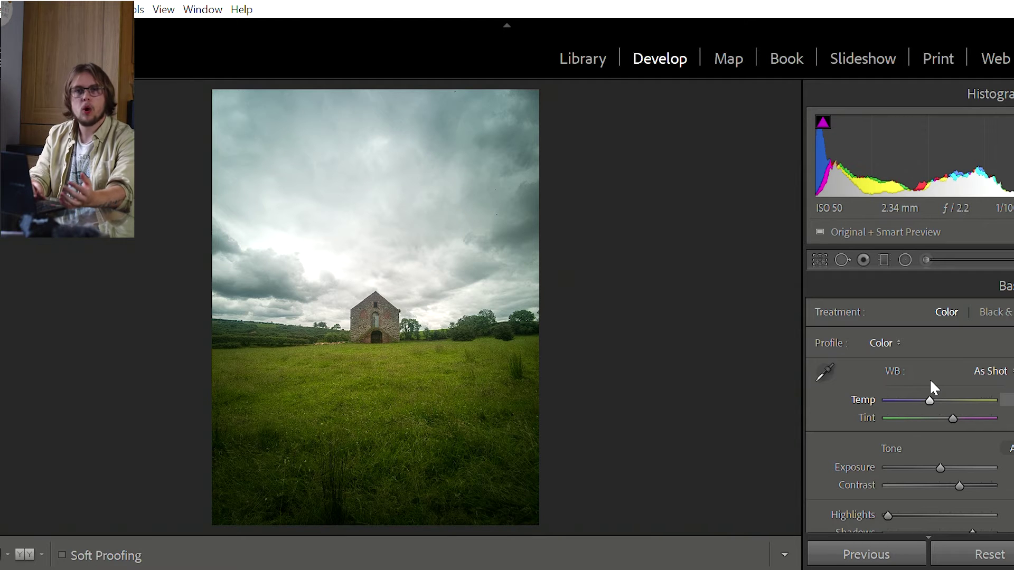
{"action": "left_click_drag", "start_coordinate": [931, 388], "coordinate": [947, 385]}
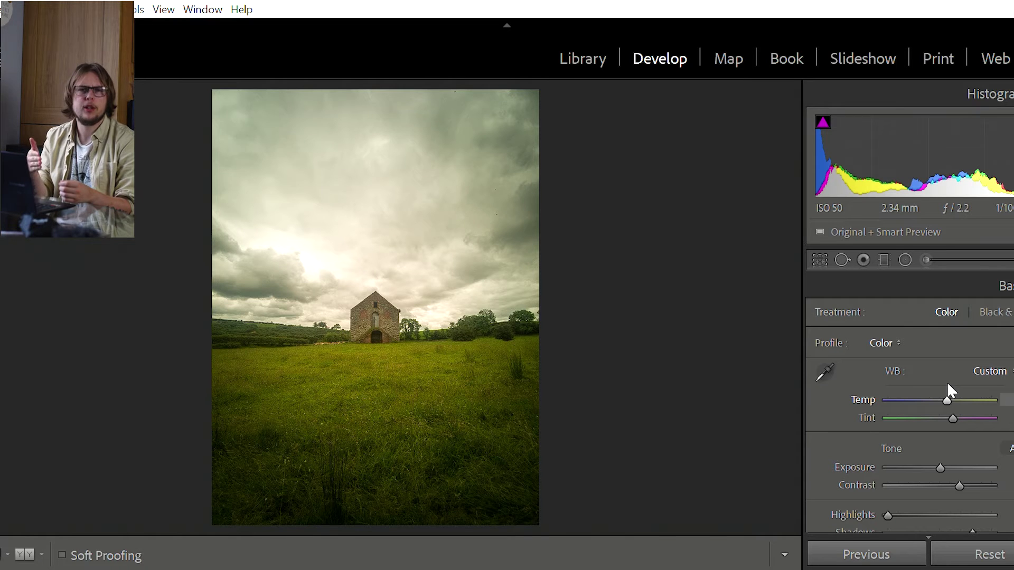
{"action": "scroll", "coordinate": [913, 397], "scroll_direction": "down", "scroll_amount": 10}
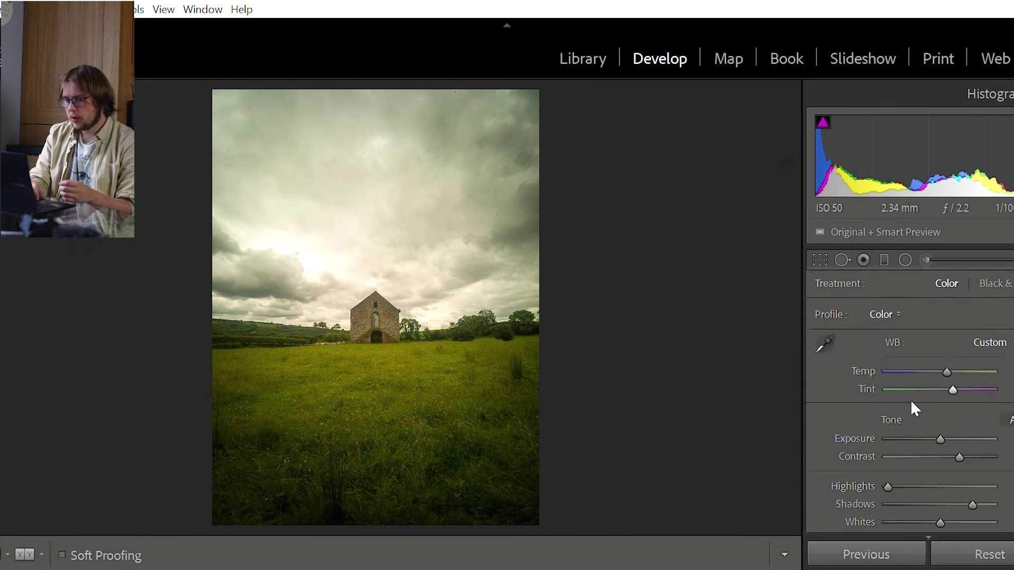
{"action": "scroll", "coordinate": [911, 403], "scroll_direction": "down", "scroll_amount": 8}
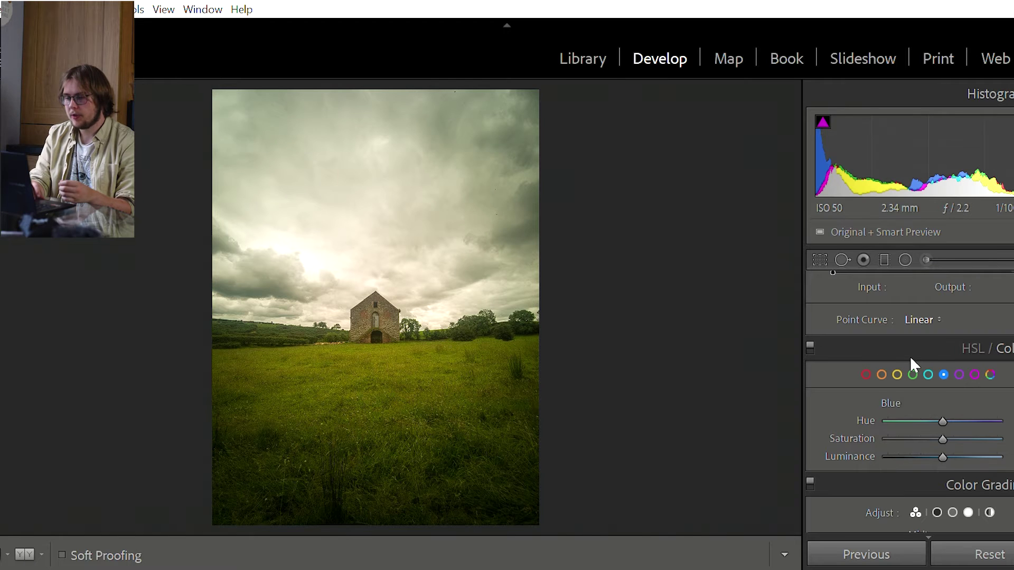
Shift Green hue toward yellow, raise Green saturation and lower Green luminance.
{"action": "left_click", "coordinate": [913, 374]}
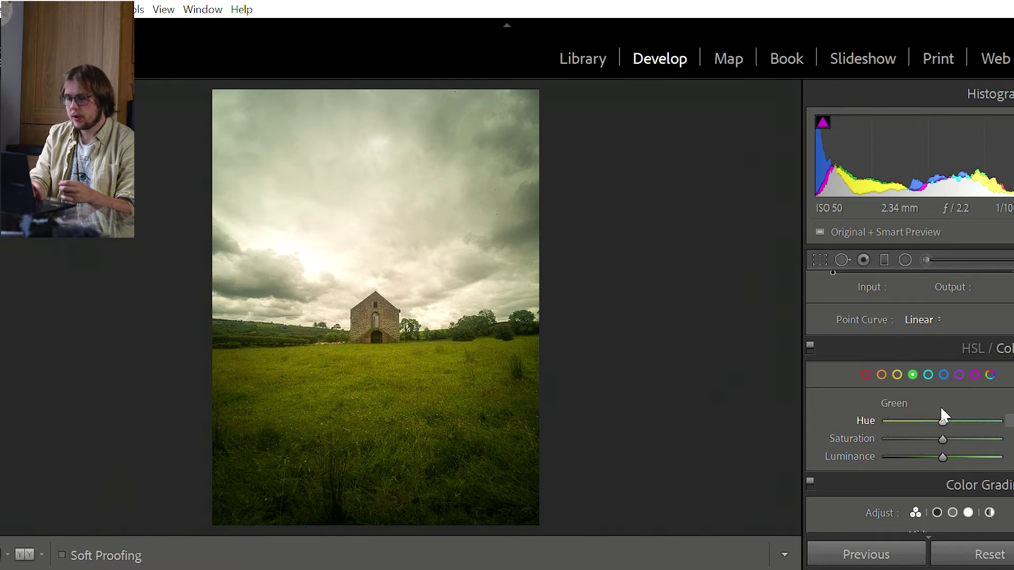
{"action": "left_click_drag", "start_coordinate": [916, 404], "coordinate": [876, 400]}
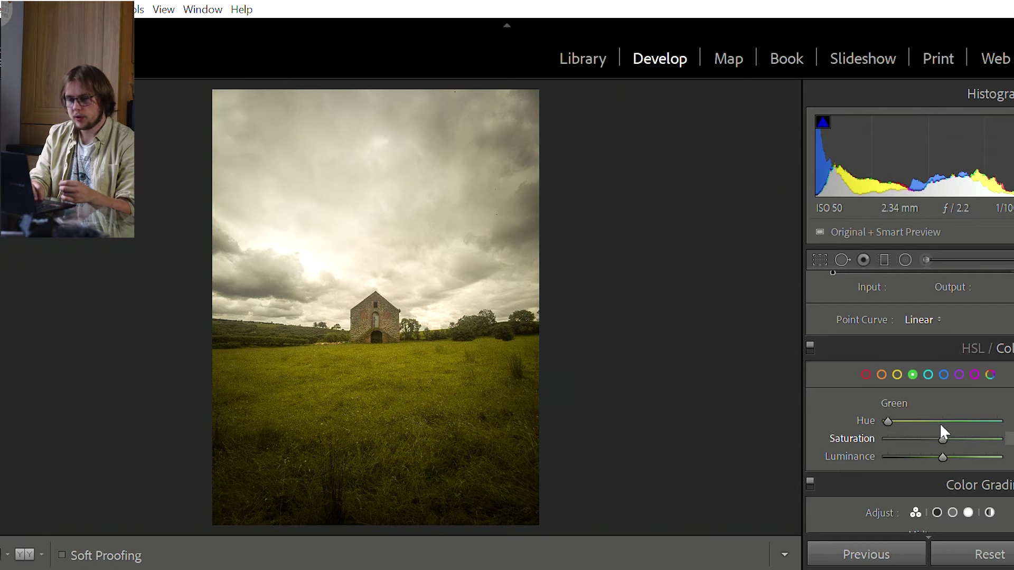
{"action": "left_click_drag", "start_coordinate": [955, 423], "coordinate": [961, 422]}
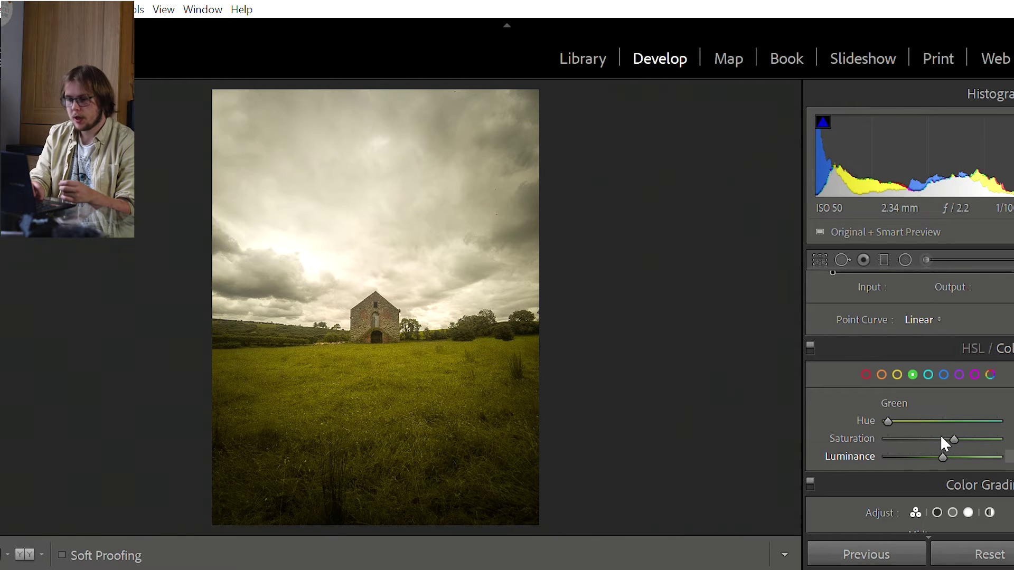
{"action": "left_click_drag", "start_coordinate": [941, 438], "coordinate": [907, 438]}
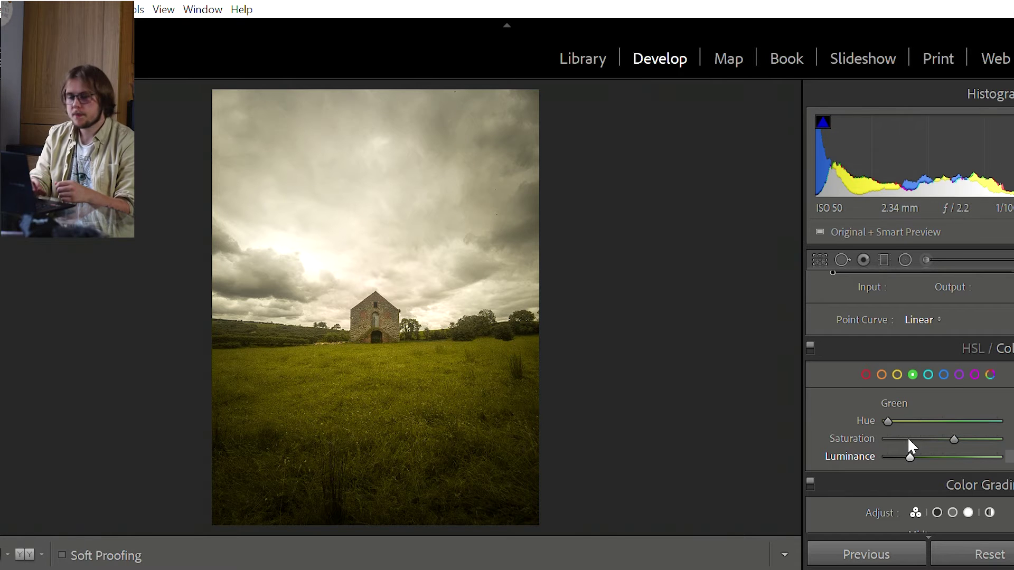
Warm the Yellow hue and darken Yellow luminance slightly.
{"action": "left_click", "coordinate": [896, 375]}
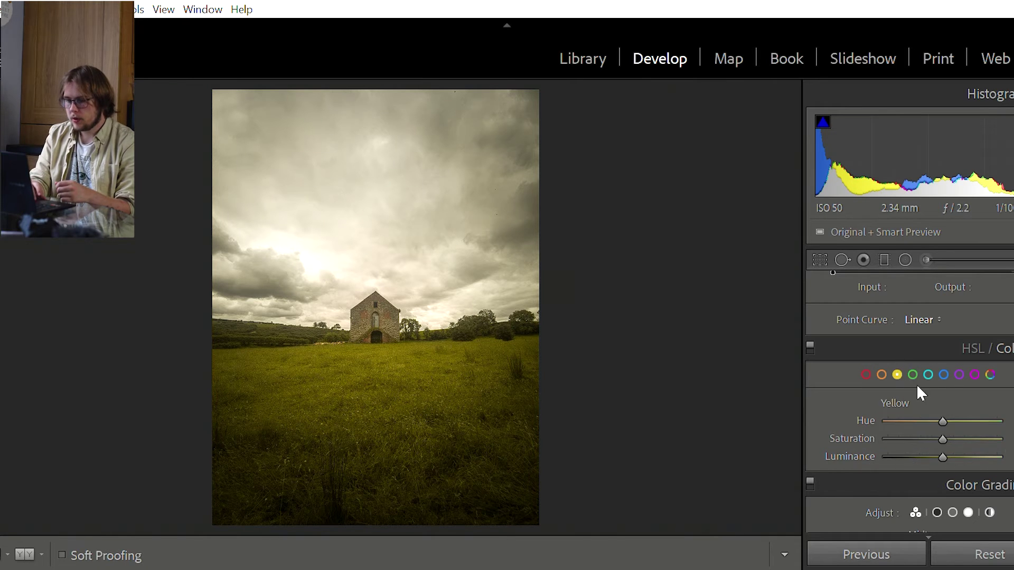
{"action": "left_click_drag", "start_coordinate": [939, 400], "coordinate": [912, 401]}
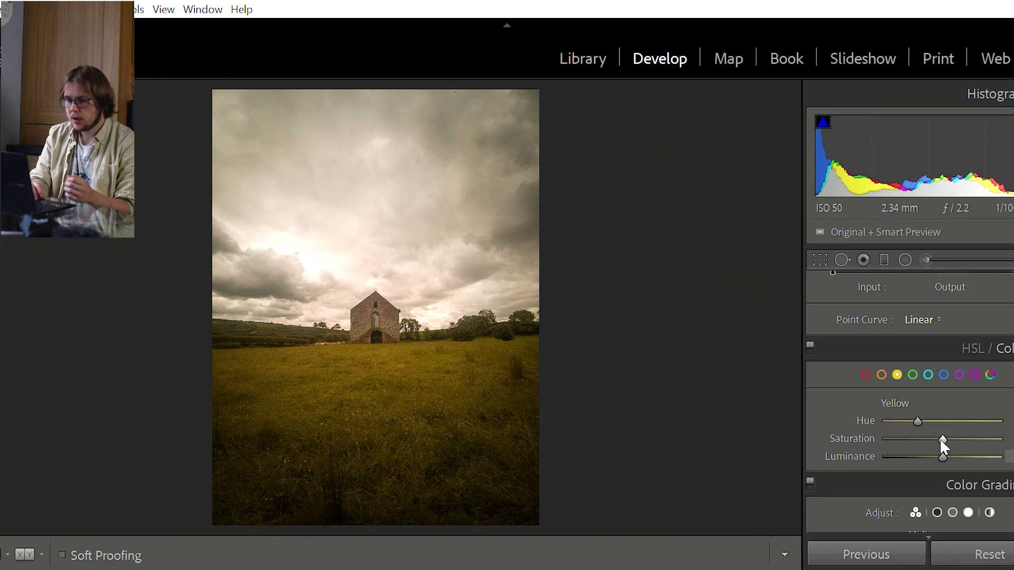
{"action": "mouse_move", "coordinate": [942, 439]}
{"action": "left_mouse_down"}
{"action": "mouse_move", "coordinate": [920, 439]}
{"action": "mouse_move", "coordinate": [933, 438]}
{"action": "left_mouse_up"}
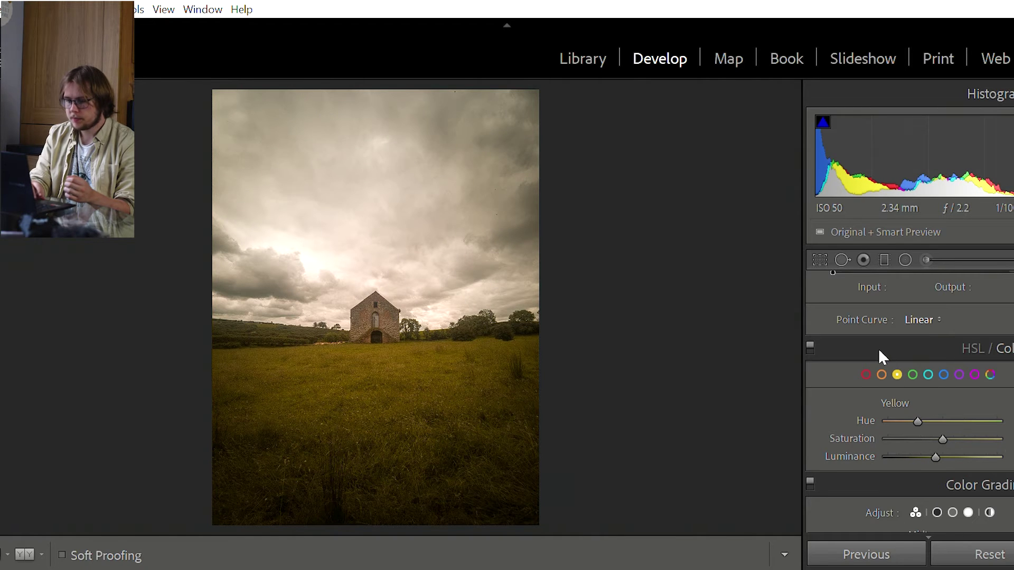
Push Orange hue toward red and brighten Orange luminance slightly for the barn's stone.
{"action": "left_click", "coordinate": [881, 374]}
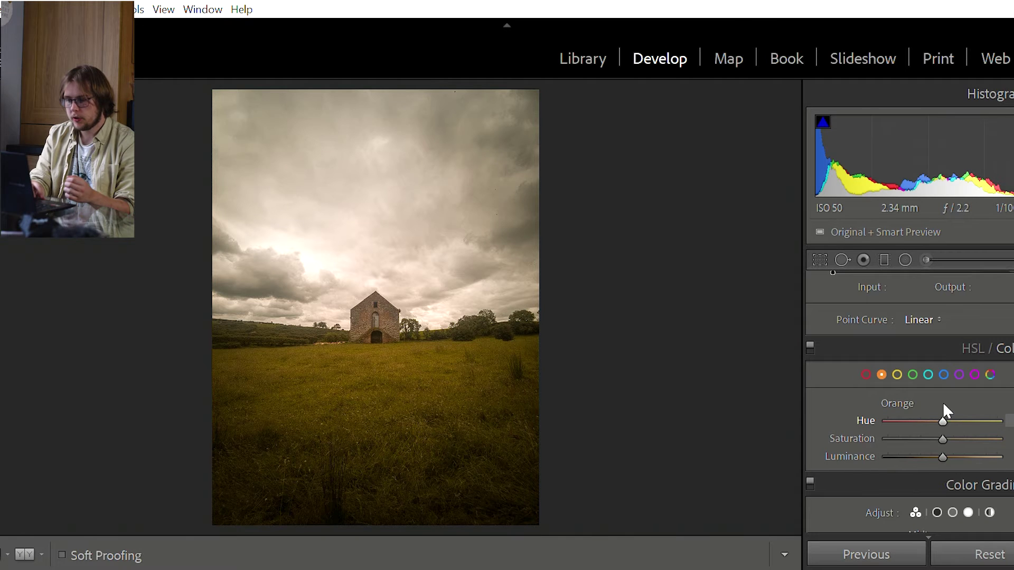
{"action": "left_click_drag", "start_coordinate": [919, 406], "coordinate": [905, 403]}
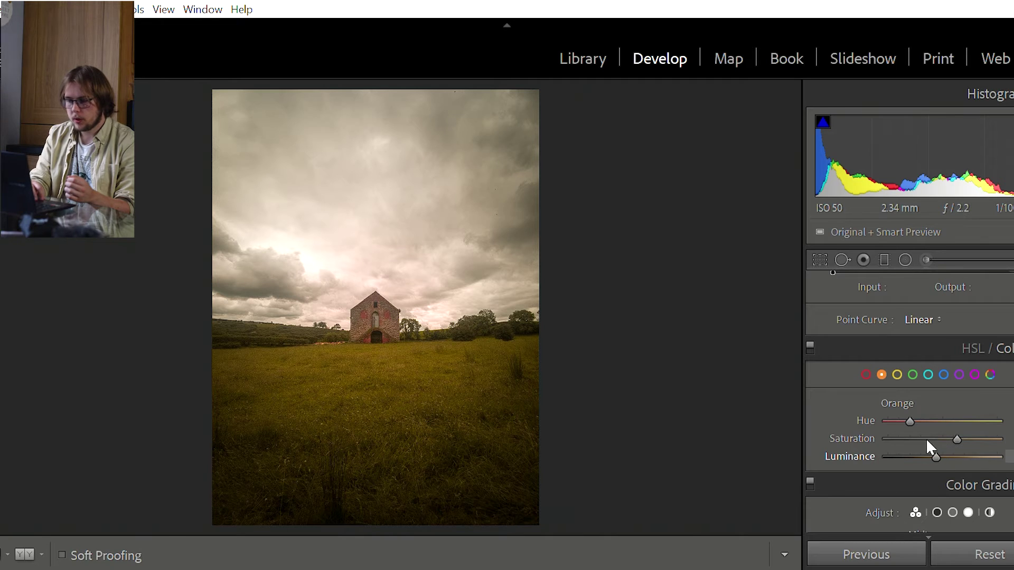
{"action": "left_click_drag", "start_coordinate": [936, 440], "coordinate": [946, 447]}
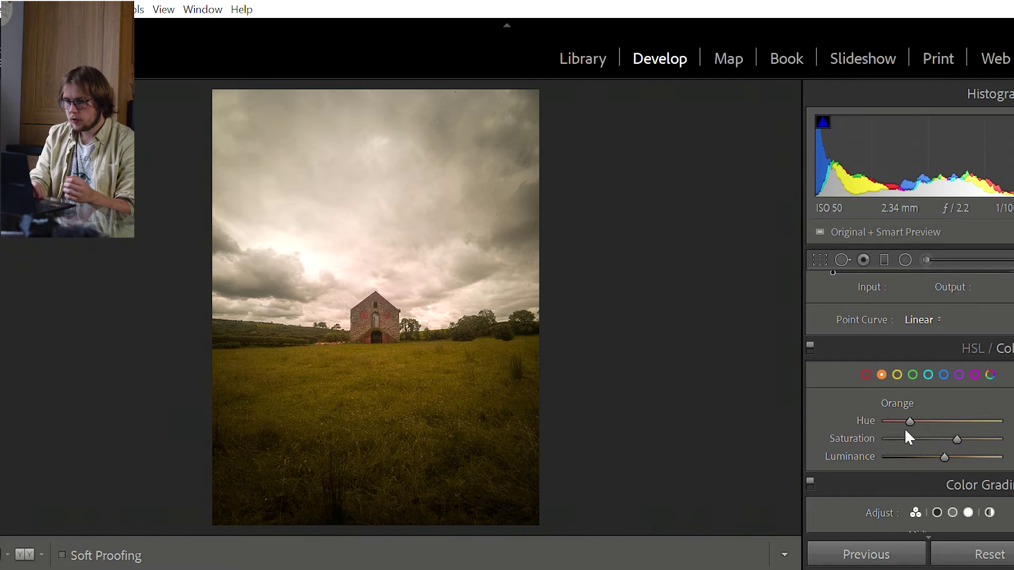
{"action": "scroll", "coordinate": [905, 428], "scroll_direction": "up", "scroll_amount": 3}
Nudge Dehaze and Texture slightly up in the Presence section.
{"action": "scroll", "coordinate": [904, 429], "scroll_direction": "down", "scroll_amount": 3}
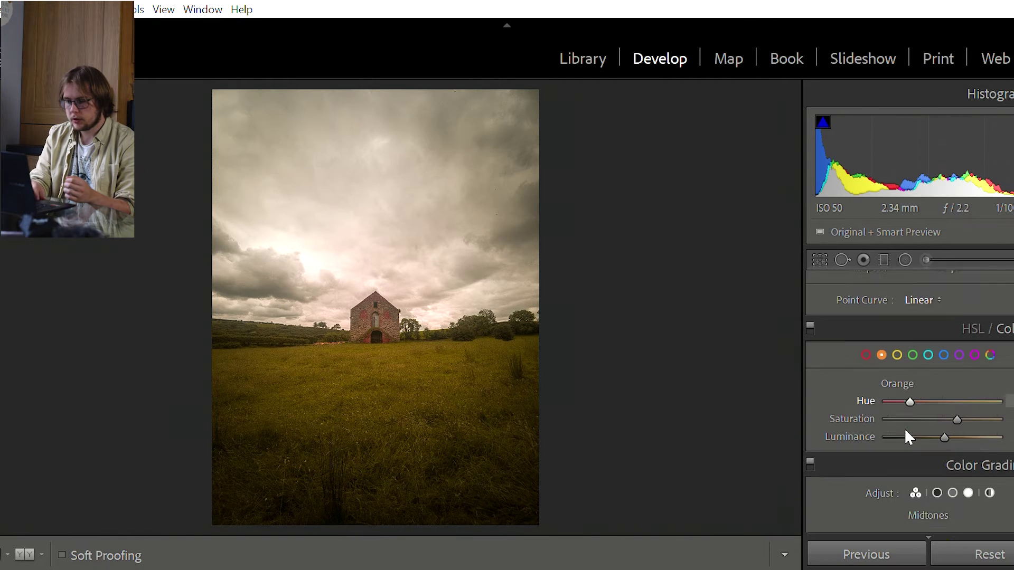
{"action": "scroll", "coordinate": [905, 428], "scroll_direction": "down", "scroll_amount": 3}
{"action": "scroll", "coordinate": [904, 429], "scroll_direction": "up", "scroll_amount": 5}
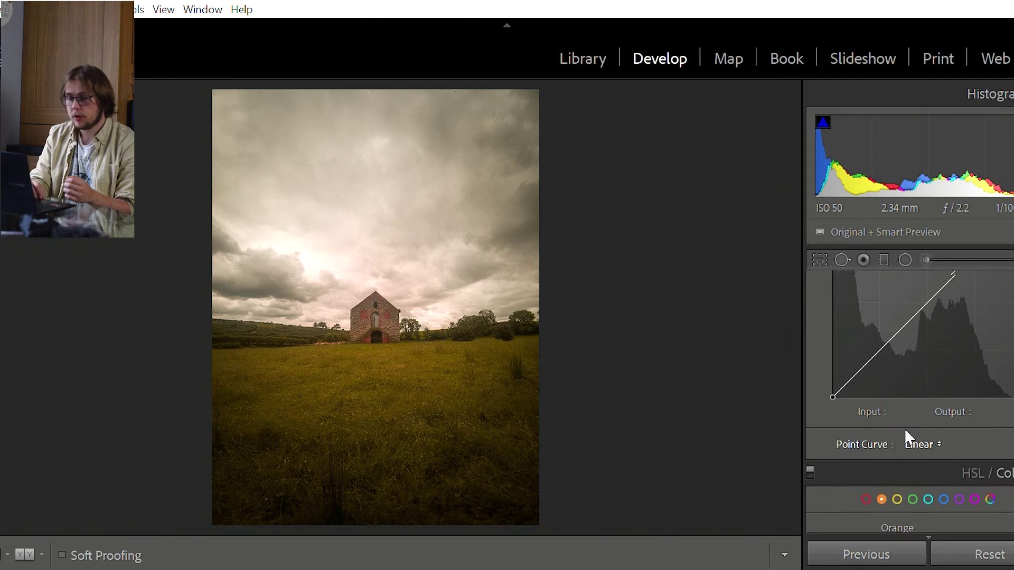
{"action": "scroll", "coordinate": [904, 429], "scroll_direction": "up", "scroll_amount": 5}
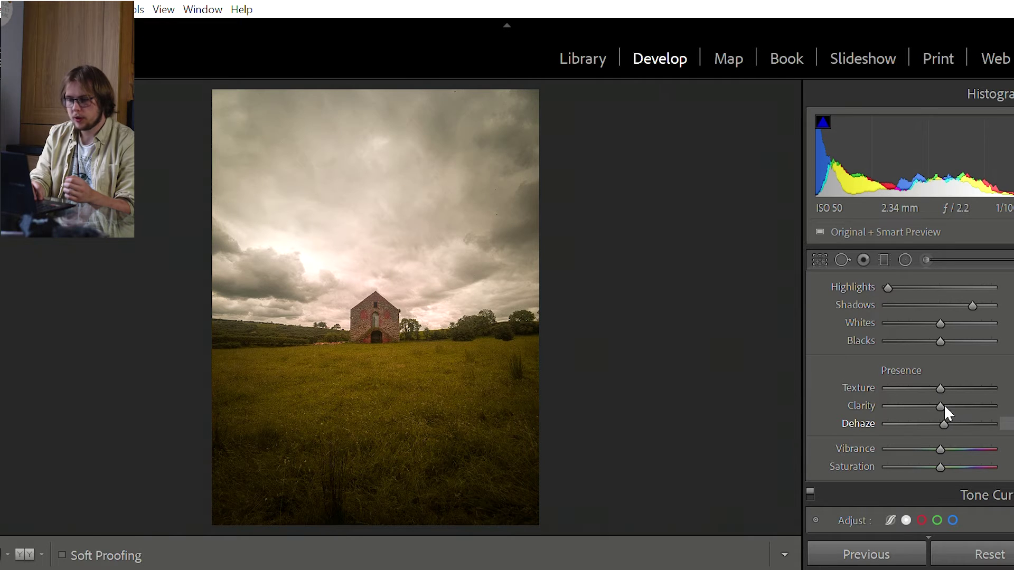
{"action": "left_click_drag", "start_coordinate": [942, 404], "coordinate": [946, 403]}
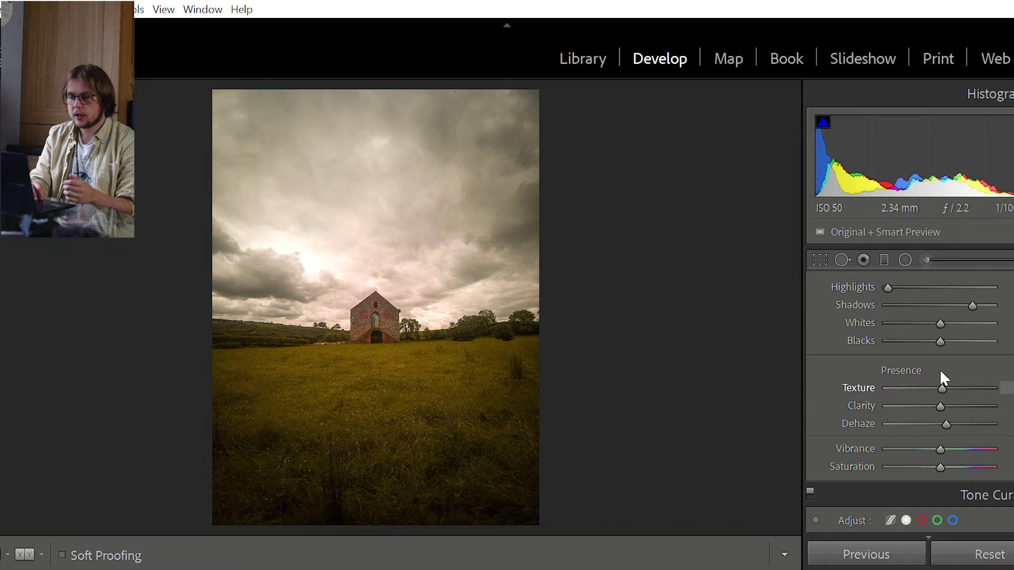
{"action": "left_click_drag", "start_coordinate": [940, 371], "coordinate": [942, 371]}
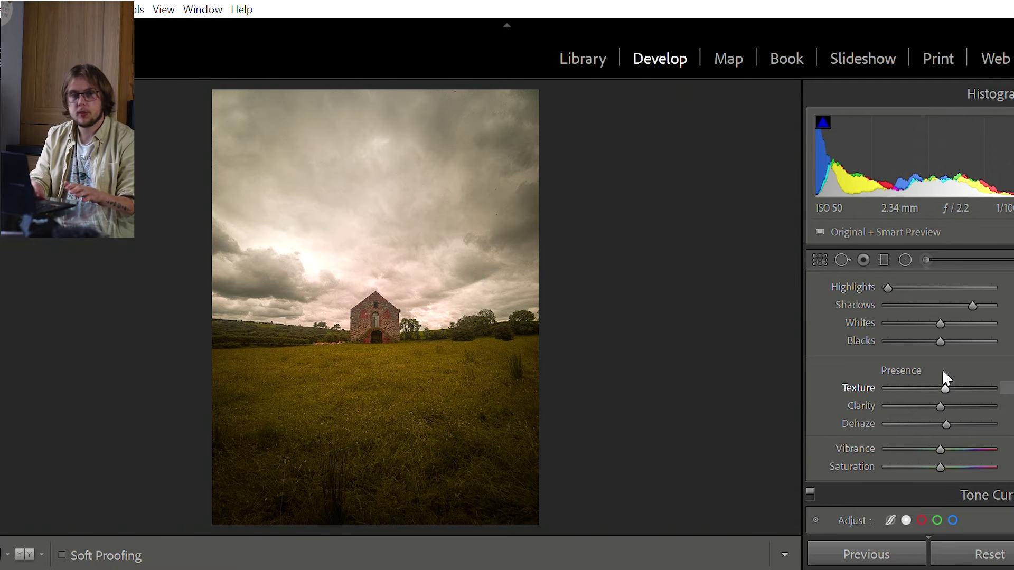
{"action": "left_click", "coordinate": [379, 268]}
Zoom in further and pan so the whole barn facade fills the view.
{"action": "left_click_drag", "start_coordinate": [377, 376], "coordinate": [377, 364]}
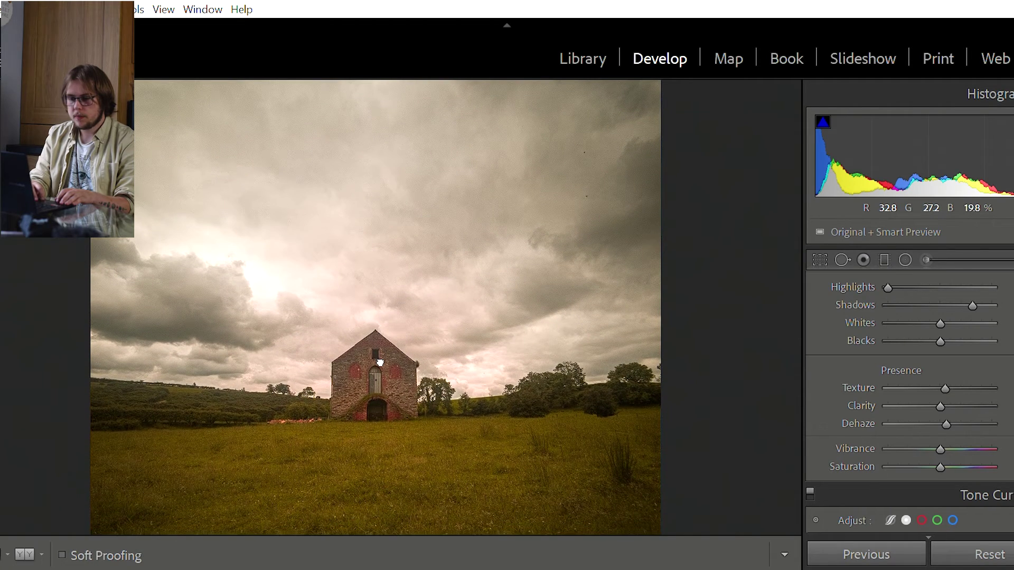
{"action": "left_click", "coordinate": [380, 364]}
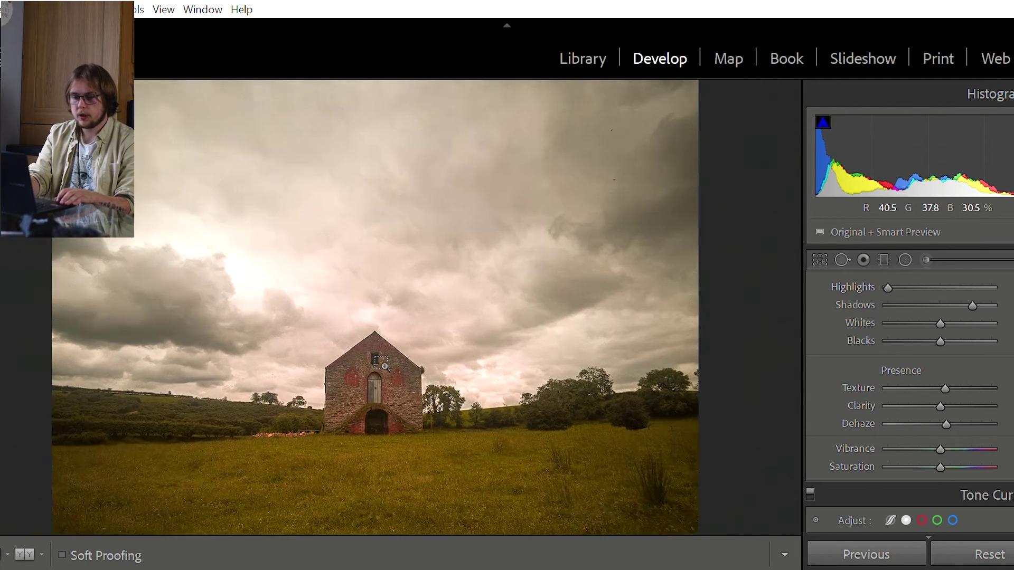
{"action": "key", "text": "ctrl+equal"}
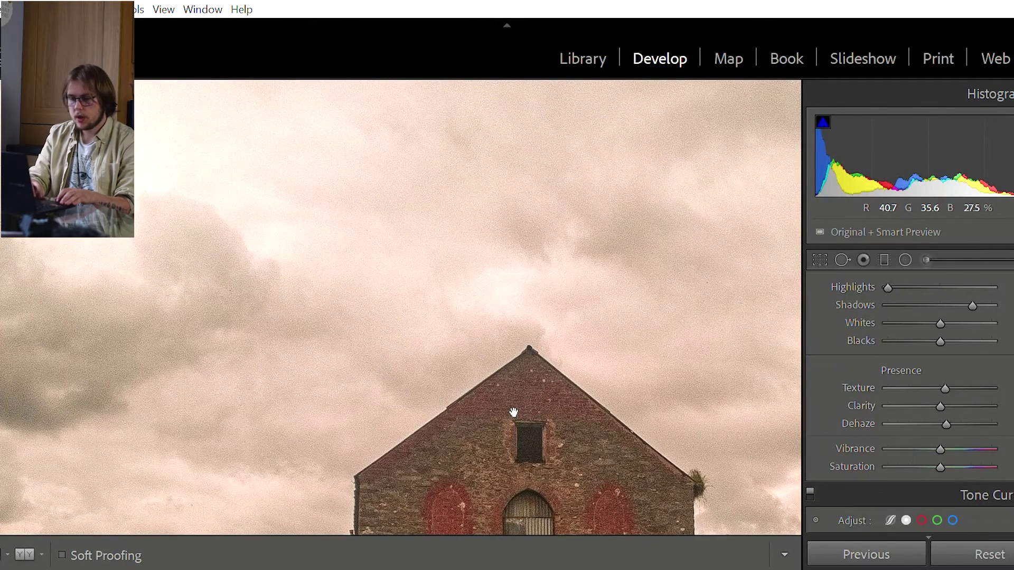
{"action": "left_click_drag", "start_coordinate": [502, 402], "coordinate": [389, 154]}
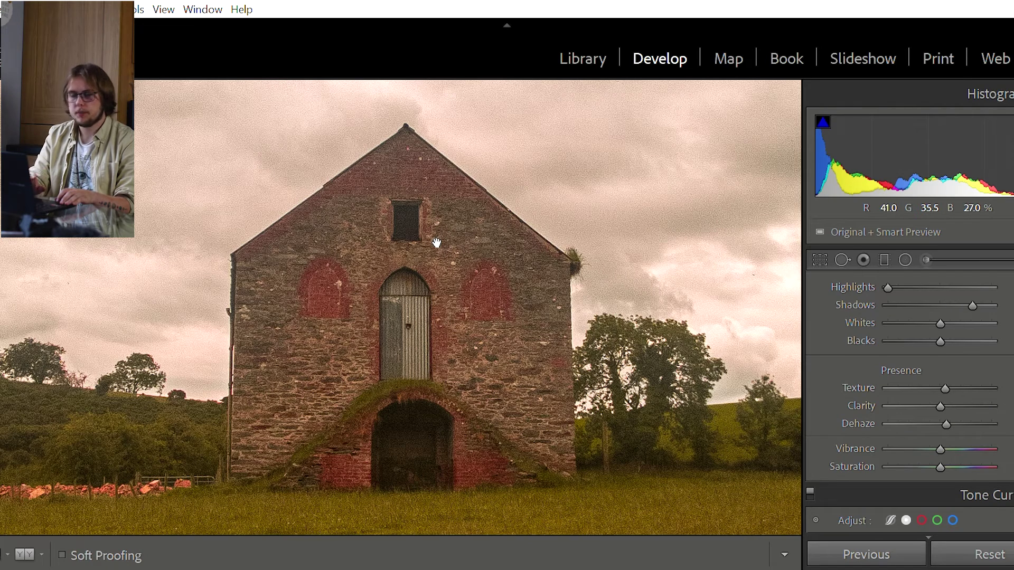
{"action": "left_click", "coordinate": [885, 259]}
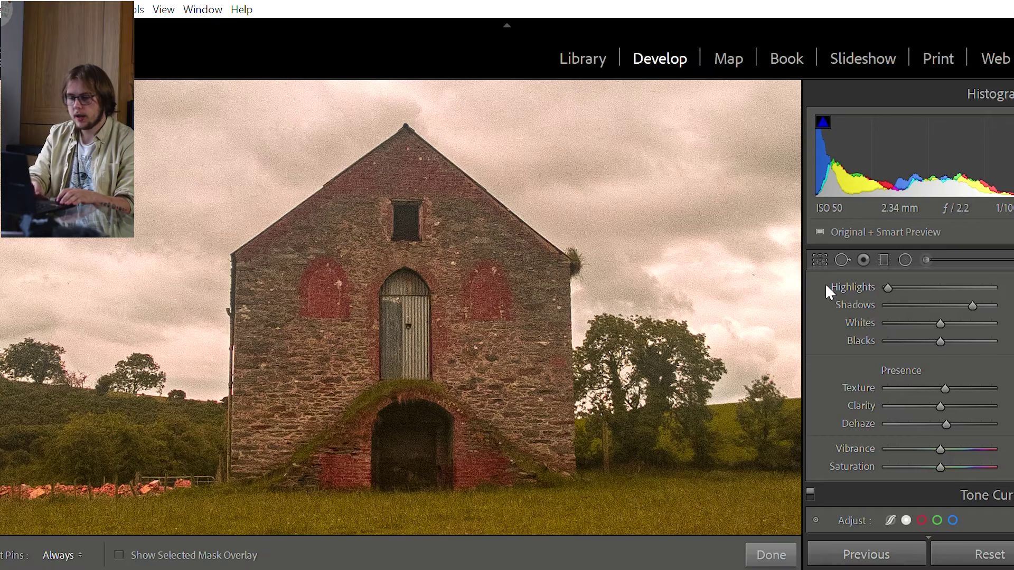
Paint an Adjustment Brush mask over the barn from gable peak to ground, including around the door.
{"action": "key", "text": "k"}
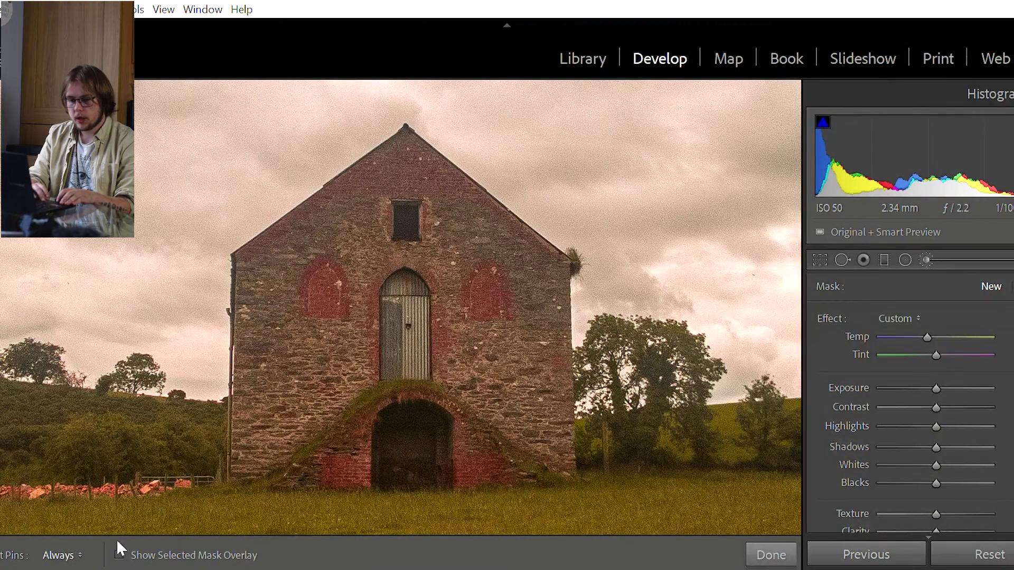
{"action": "left_click", "coordinate": [118, 553]}
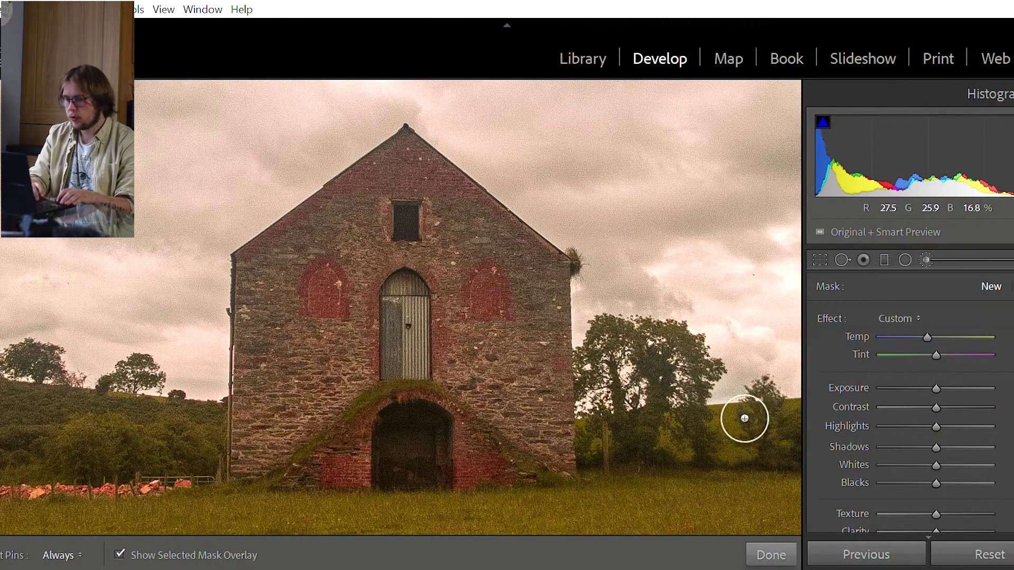
{"action": "mouse_move", "coordinate": [535, 458]}
{"action": "left_mouse_down"}
{"action": "mouse_move", "coordinate": [564, 451]}
{"action": "mouse_move", "coordinate": [568, 438]}
{"action": "mouse_move", "coordinate": [570, 286]}
{"action": "mouse_move", "coordinate": [516, 228]}
{"action": "mouse_move", "coordinate": [452, 189]}
{"action": "mouse_move", "coordinate": [428, 154]}
{"action": "mouse_move", "coordinate": [392, 200]}
{"action": "mouse_move", "coordinate": [281, 280]}
{"action": "mouse_move", "coordinate": [292, 362]}
{"action": "mouse_move", "coordinate": [282, 478]}
{"action": "mouse_move", "coordinate": [277, 399]}
{"action": "mouse_move", "coordinate": [299, 332]}
{"action": "mouse_move", "coordinate": [365, 250]}
{"action": "mouse_move", "coordinate": [425, 220]}
{"action": "mouse_move", "coordinate": [469, 221]}
{"action": "left_mouse_up"}
{"action": "key", "text": "h"}
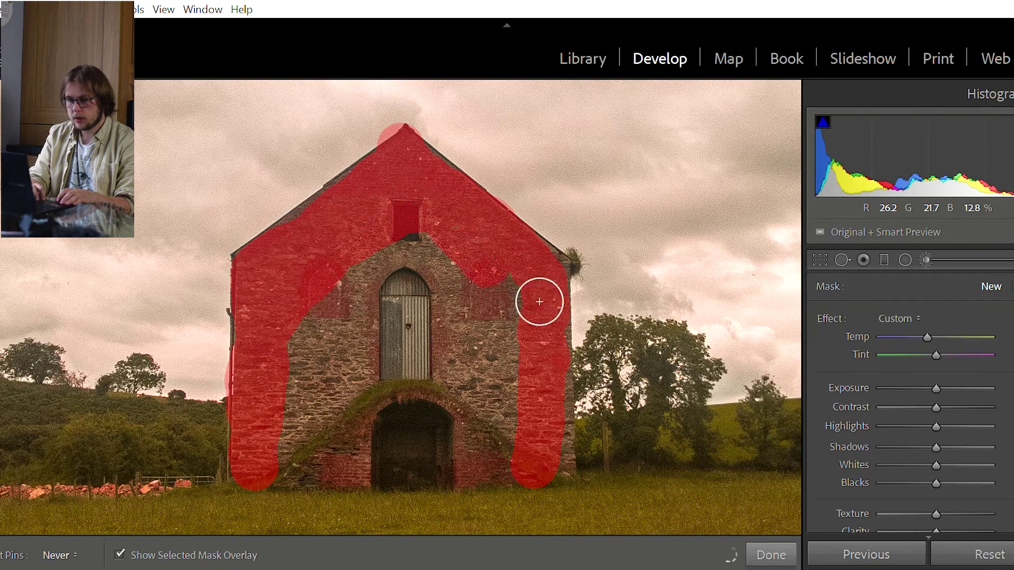
{"action": "mouse_move", "coordinate": [539, 302]}
{"action": "left_mouse_down"}
{"action": "mouse_move", "coordinate": [528, 464]}
{"action": "mouse_move", "coordinate": [508, 482]}
{"action": "mouse_move", "coordinate": [491, 426]}
{"action": "mouse_move", "coordinate": [378, 470]}
{"action": "mouse_move", "coordinate": [545, 482]}
{"action": "mouse_move", "coordinate": [577, 470]}
{"action": "mouse_move", "coordinate": [586, 444]}
{"action": "mouse_move", "coordinate": [579, 335]}
{"action": "mouse_move", "coordinate": [401, 288]}
{"action": "mouse_move", "coordinate": [362, 315]}
{"action": "mouse_move", "coordinate": [426, 263]}
{"action": "left_mouse_up"}
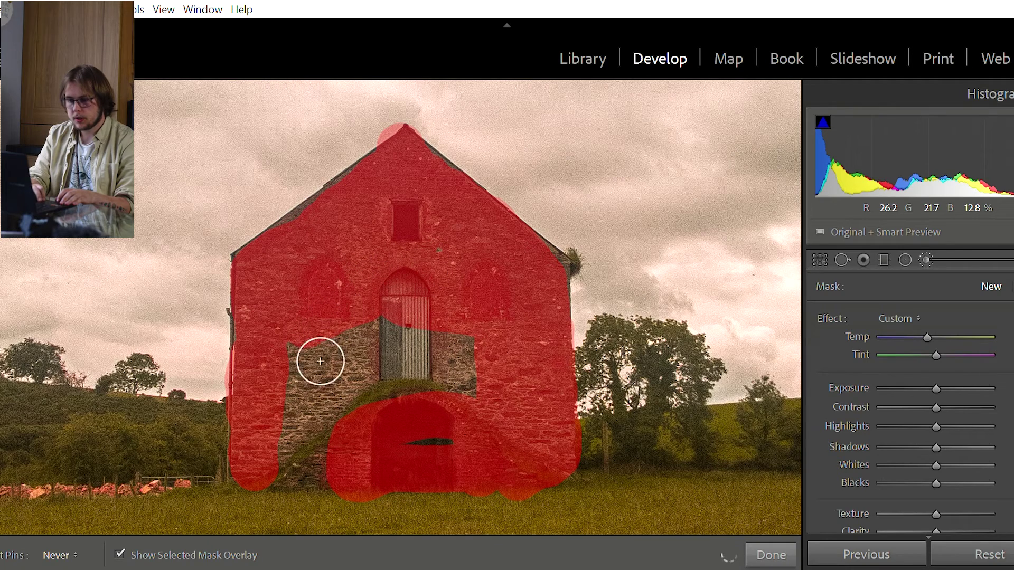
{"action": "mouse_move", "coordinate": [320, 361]}
{"action": "left_mouse_down"}
{"action": "mouse_move", "coordinate": [304, 393]}
{"action": "mouse_move", "coordinate": [395, 355]}
{"action": "mouse_move", "coordinate": [479, 365]}
{"action": "mouse_move", "coordinate": [490, 377]}
{"action": "mouse_move", "coordinate": [451, 333]}
{"action": "mouse_move", "coordinate": [356, 342]}
{"action": "mouse_move", "coordinate": [389, 355]}
{"action": "mouse_move", "coordinate": [424, 332]}
{"action": "mouse_move", "coordinate": [388, 407]}
{"action": "mouse_move", "coordinate": [465, 394]}
{"action": "mouse_move", "coordinate": [387, 407]}
{"action": "mouse_move", "coordinate": [351, 443]}
{"action": "mouse_move", "coordinate": [313, 457]}
{"action": "mouse_move", "coordinate": [329, 414]}
{"action": "mouse_move", "coordinate": [335, 444]}
{"action": "mouse_move", "coordinate": [307, 473]}
{"action": "mouse_move", "coordinate": [479, 460]}
{"action": "left_mouse_up"}
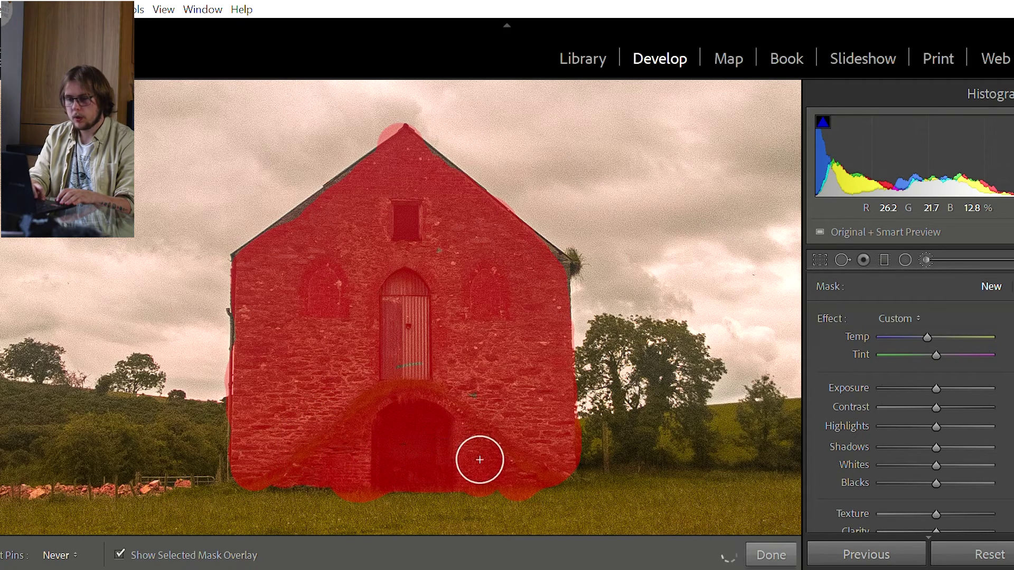
{"action": "key", "text": "h"}
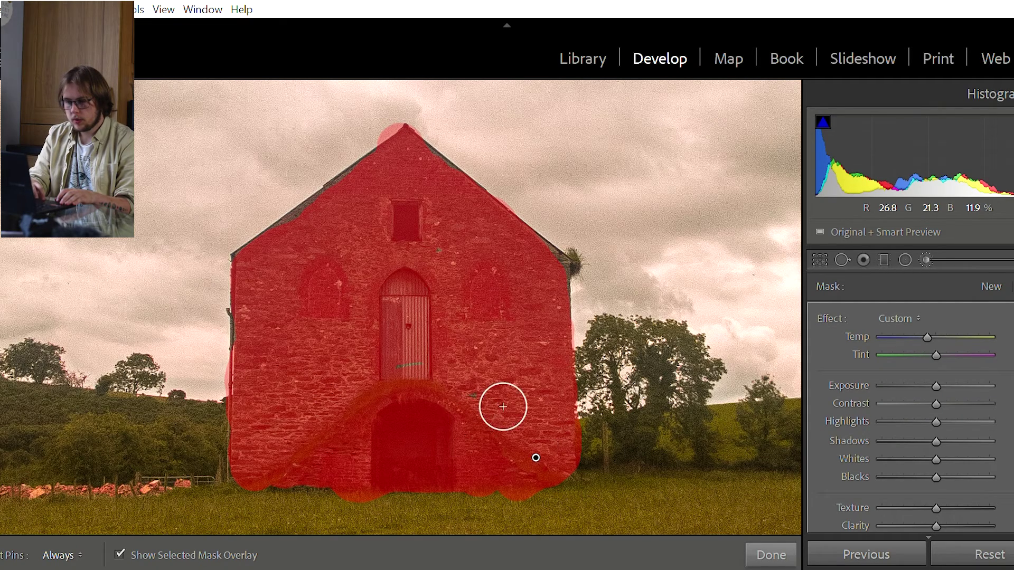
{"action": "key", "text": "h"}
{"action": "mouse_move", "coordinate": [502, 407]}
{"action": "left_mouse_down"}
{"action": "mouse_move", "coordinate": [411, 367]}
{"action": "mouse_move", "coordinate": [478, 373]}
{"action": "mouse_move", "coordinate": [435, 383]}
{"action": "mouse_move", "coordinate": [428, 362]}
{"action": "left_mouse_up"}
{"action": "key", "text": "h"}
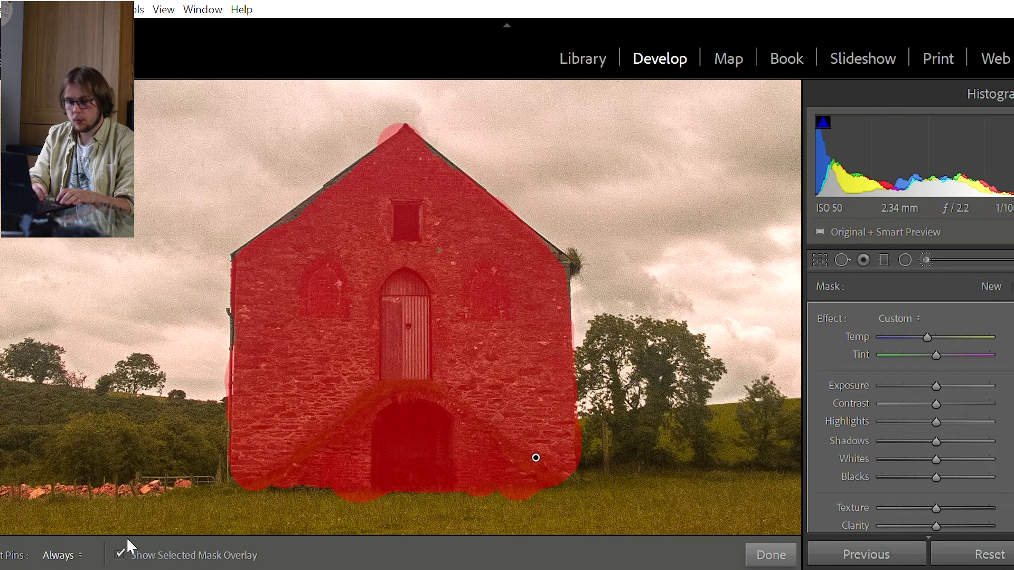
{"action": "key", "text": "o"}
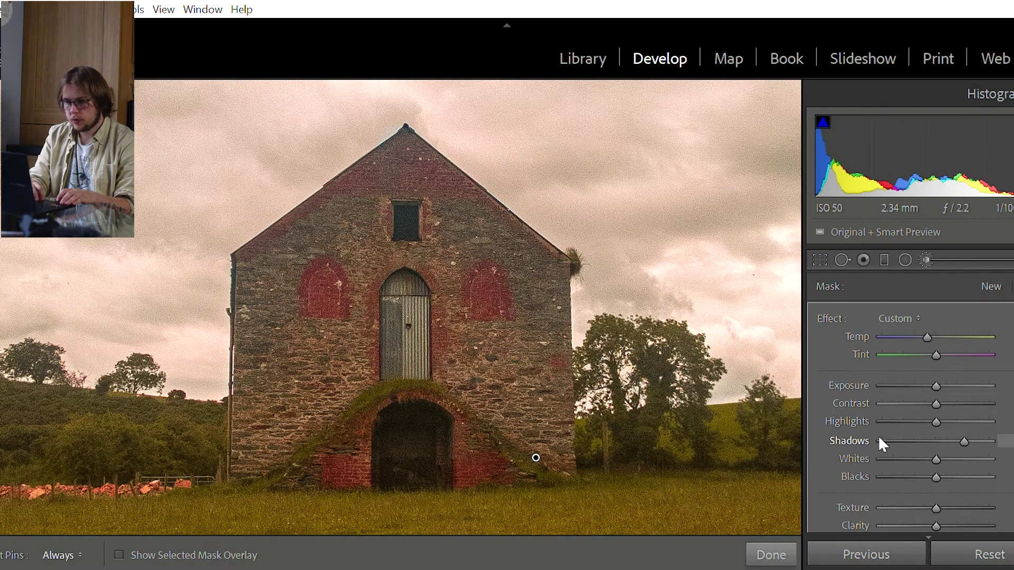
Return the barn mask's Shadows to neutral 0 and lift its Blacks slightly.
{"action": "left_click_drag", "start_coordinate": [864, 443], "coordinate": [1012, 437]}
{"action": "left_click_drag", "start_coordinate": [947, 444], "coordinate": [853, 441]}
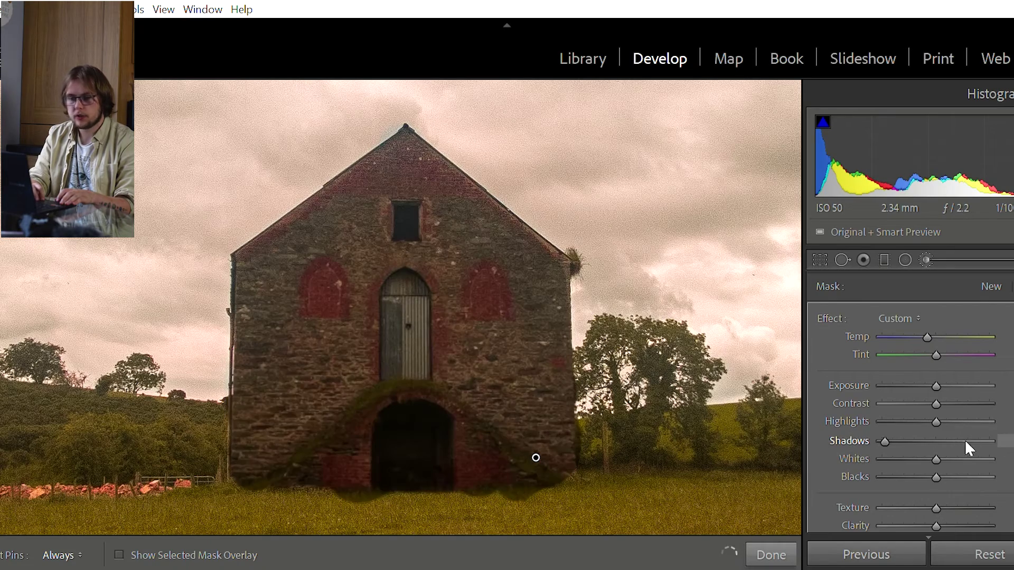
{"action": "left_click", "coordinate": [984, 442]}
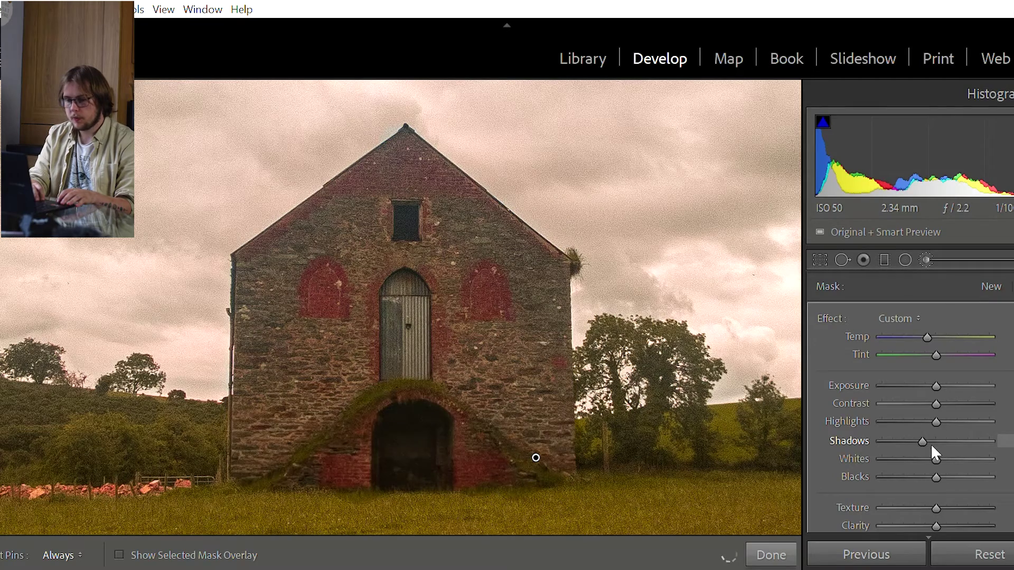
{"action": "left_click", "coordinate": [936, 442]}
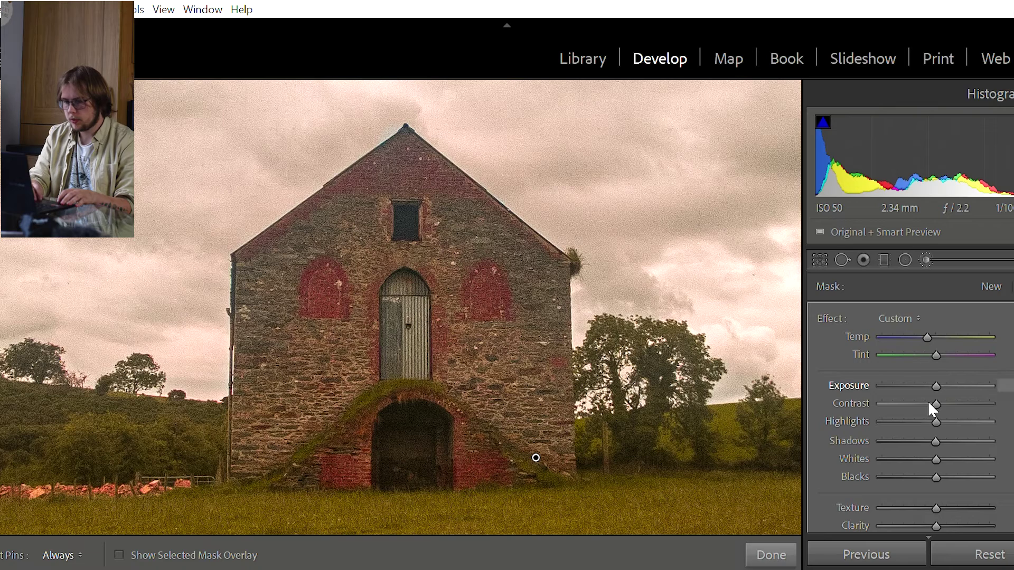
{"action": "scroll", "coordinate": [980, 319], "scroll_direction": "down", "scroll_amount": 3}
{"action": "scroll", "coordinate": [928, 404], "scroll_direction": "down", "scroll_amount": 1}
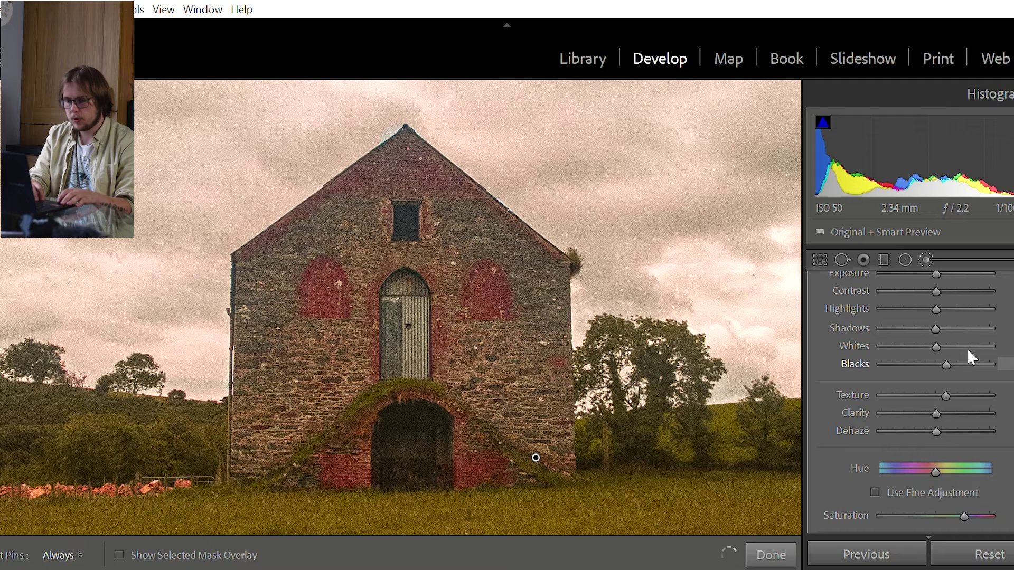
{"action": "left_click", "coordinate": [952, 349]}
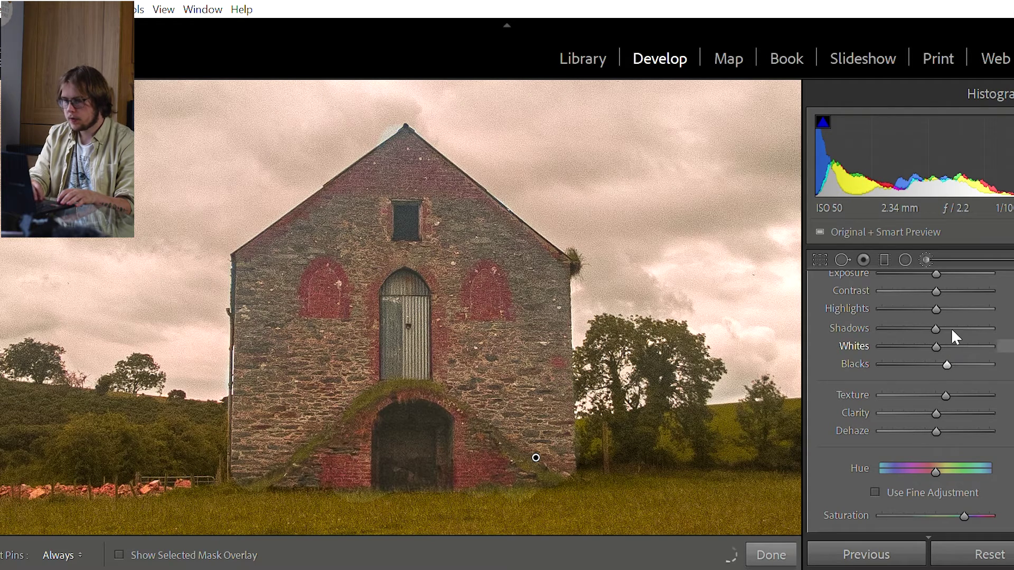
{"action": "scroll", "coordinate": [951, 328], "scroll_direction": "up", "scroll_amount": 3}
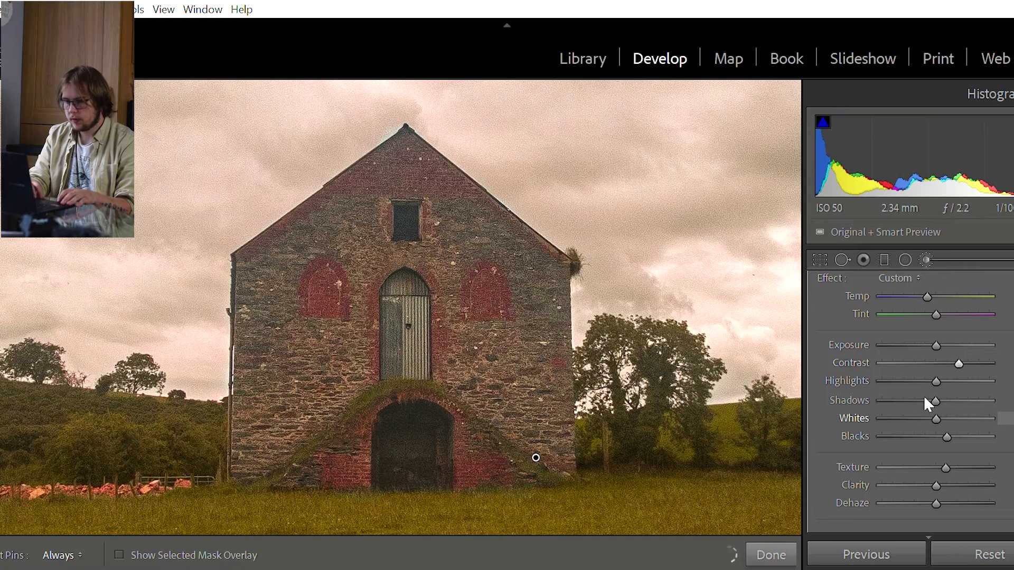
{"action": "scroll", "coordinate": [923, 394], "scroll_direction": "down", "scroll_amount": 1}
{"action": "scroll", "coordinate": [924, 397], "scroll_direction": "down", "scroll_amount": 3}
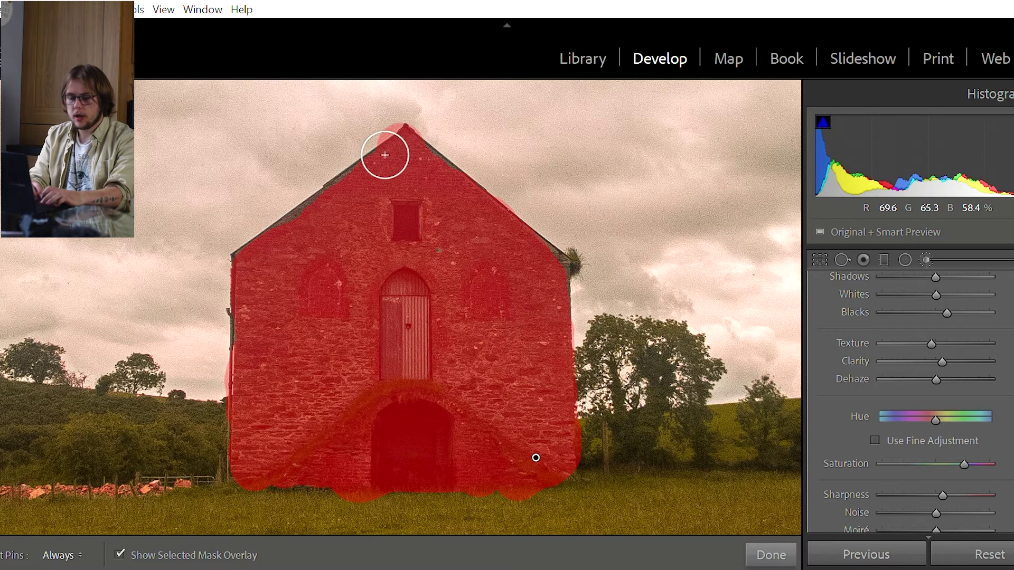
Erase the barn mask's overspill above the gable peak and along the walls.
{"action": "key", "text": "alt"}
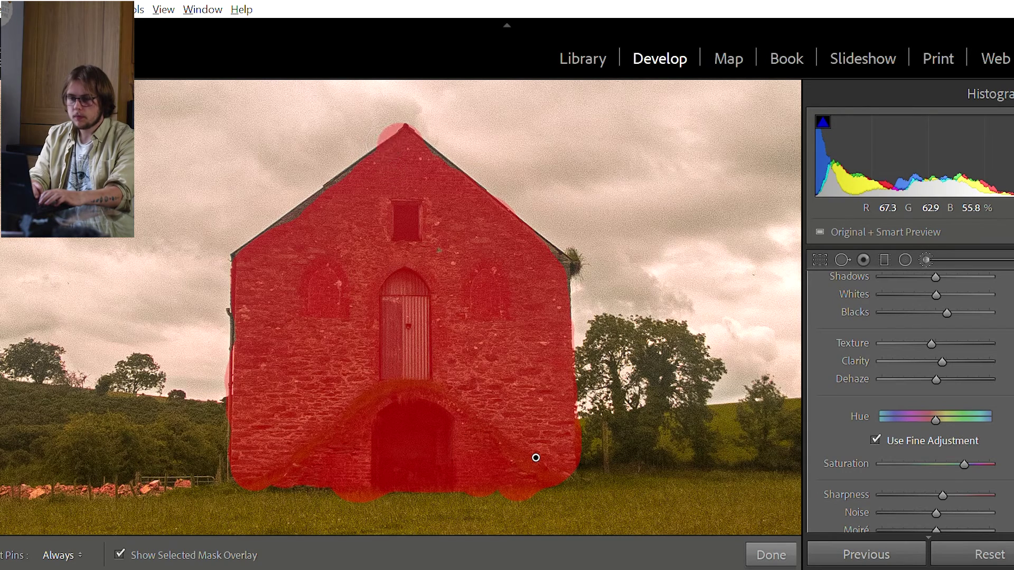
{"action": "key", "text": "h"}
{"action": "left_click_drag", "start_coordinate": [403, 138], "coordinate": [433, 122]}
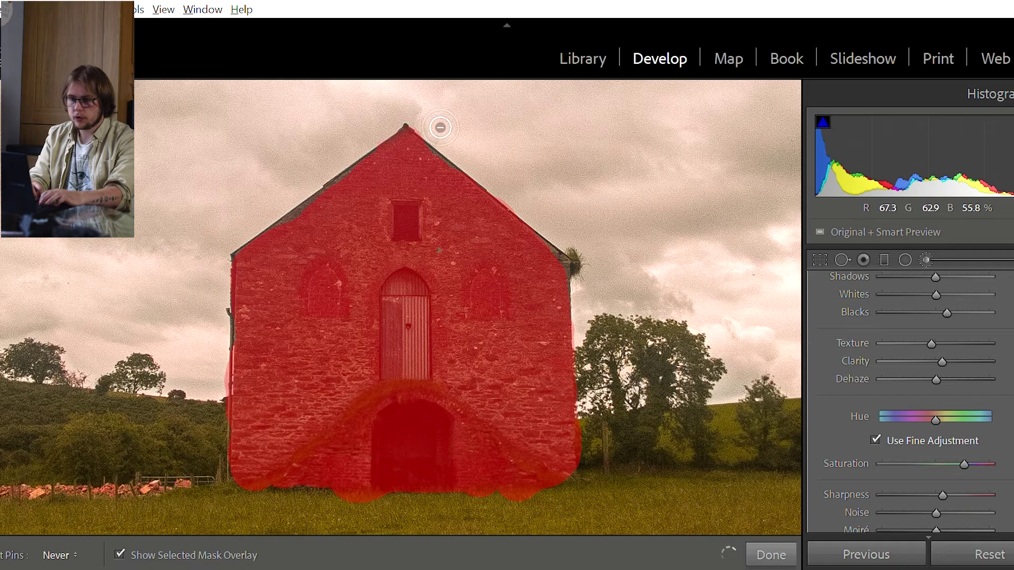
{"action": "key", "text": "h"}
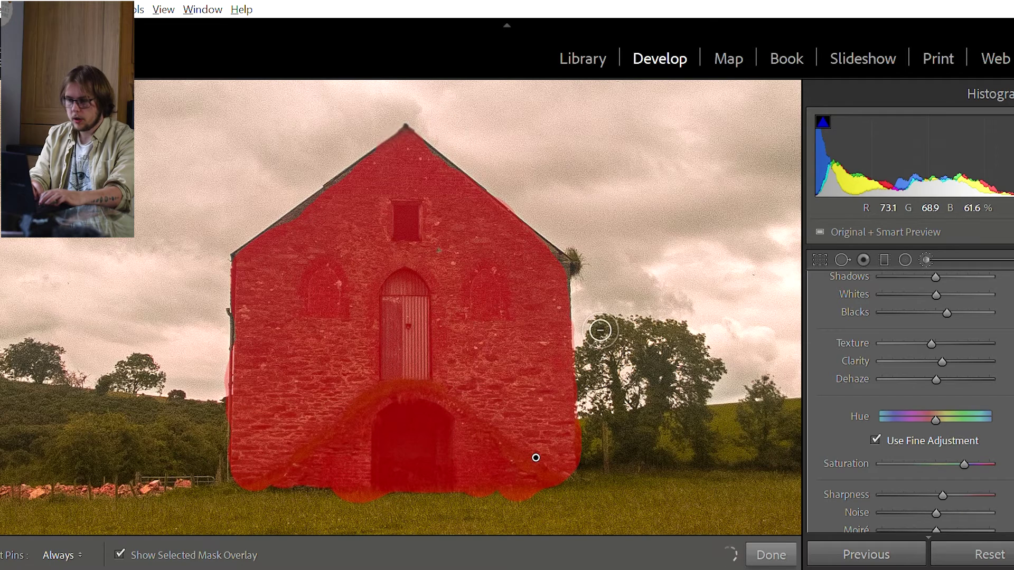
{"action": "key", "text": "h"}
{"action": "mouse_move", "coordinate": [599, 336]}
{"action": "left_mouse_down"}
{"action": "mouse_move", "coordinate": [606, 474]}
{"action": "mouse_move", "coordinate": [593, 497]}
{"action": "mouse_move", "coordinate": [359, 503]}
{"action": "mouse_move", "coordinate": [333, 495]}
{"action": "mouse_move", "coordinate": [371, 495]}
{"action": "mouse_move", "coordinate": [250, 493]}
{"action": "mouse_move", "coordinate": [238, 471]}
{"action": "mouse_move", "coordinate": [252, 253]}
{"action": "left_mouse_up"}
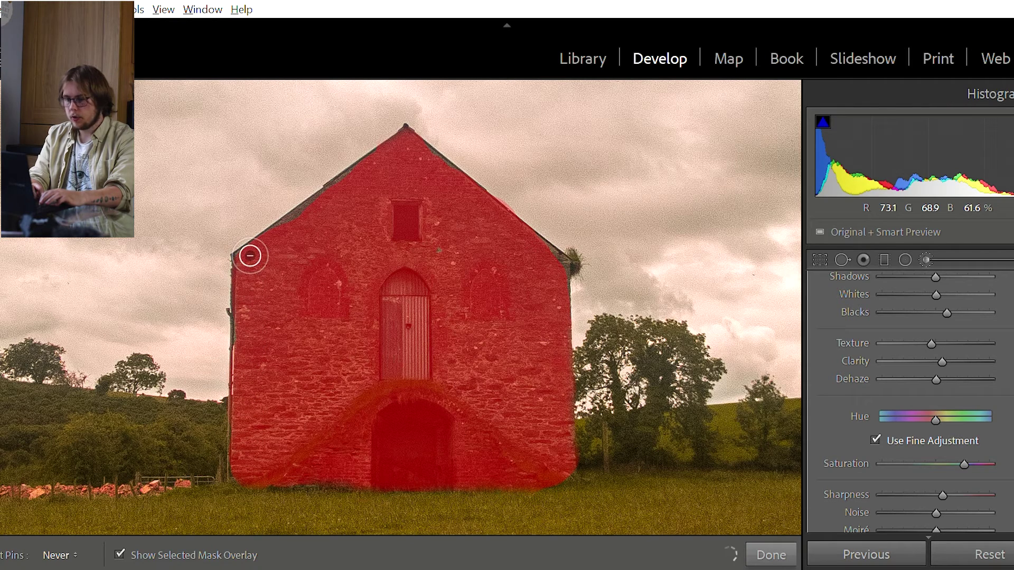
{"action": "key", "text": "h"}
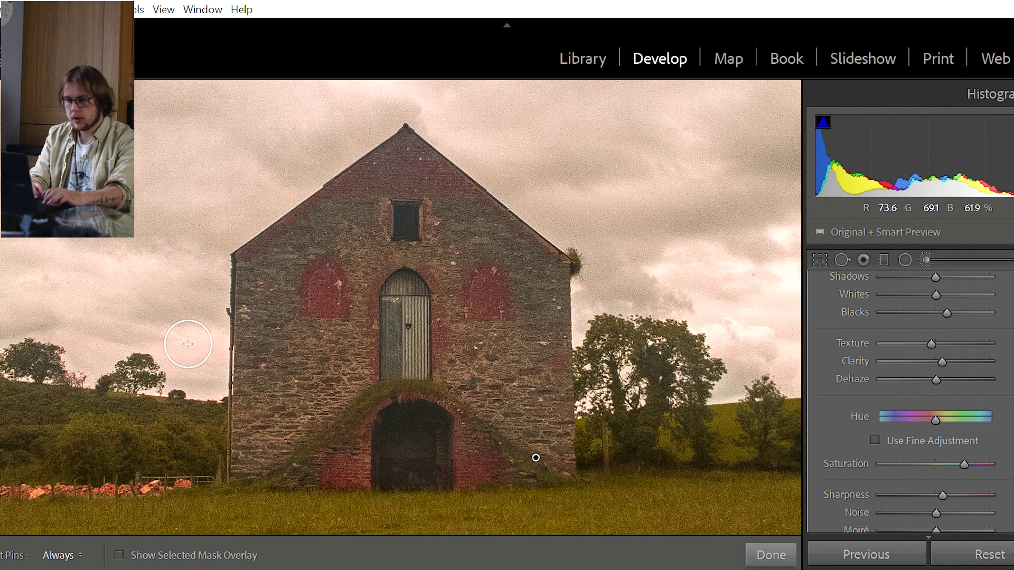
Finish the barn mask, reframe the view on the barn facade, and switch to the Adjustment Brush.
{"action": "left_click", "coordinate": [770, 552]}
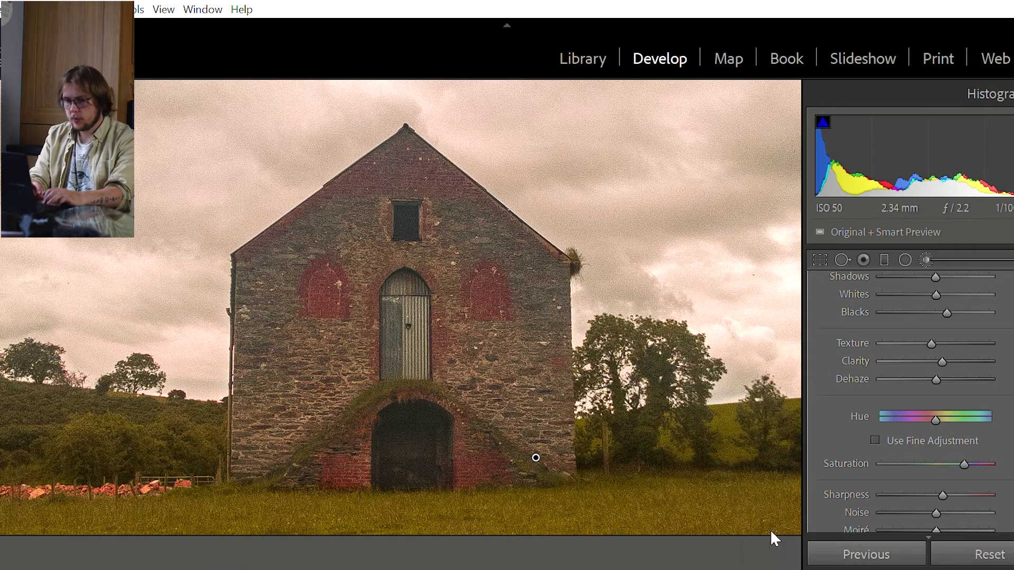
{"action": "left_click", "coordinate": [708, 351]}
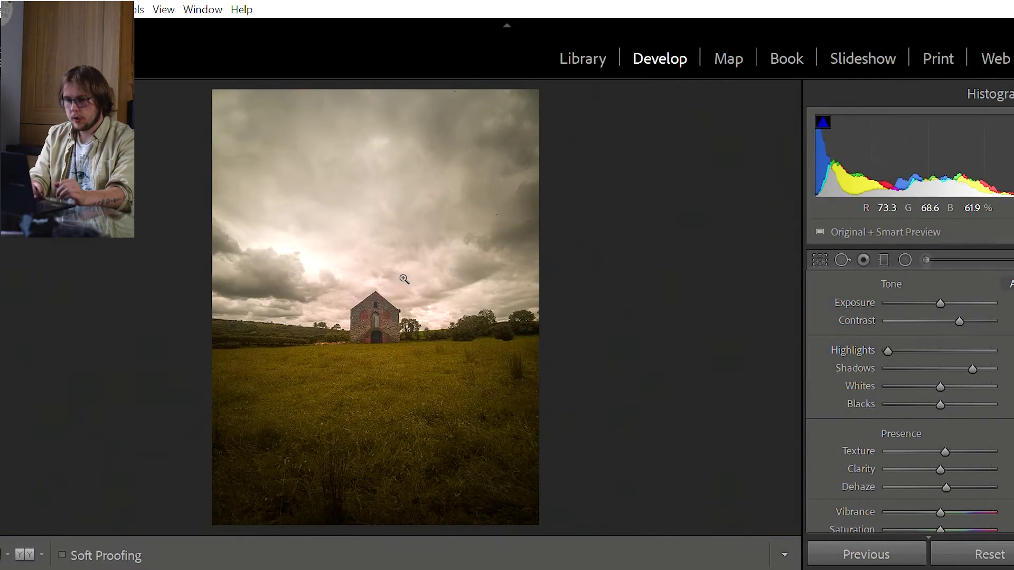
{"action": "left_click", "coordinate": [403, 309]}
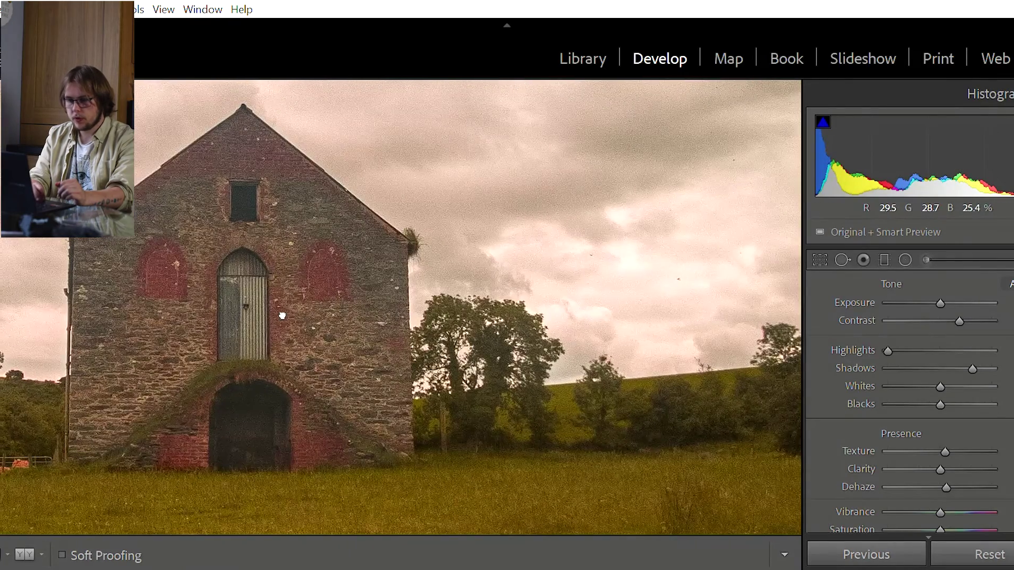
{"action": "left_click_drag", "start_coordinate": [281, 315], "coordinate": [376, 326]}
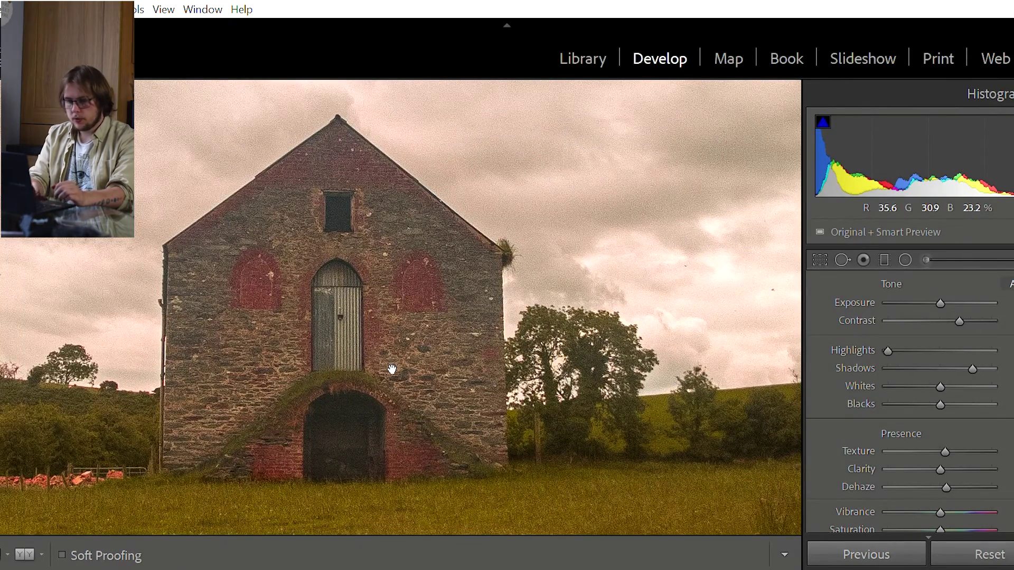
{"action": "key", "text": "k"}
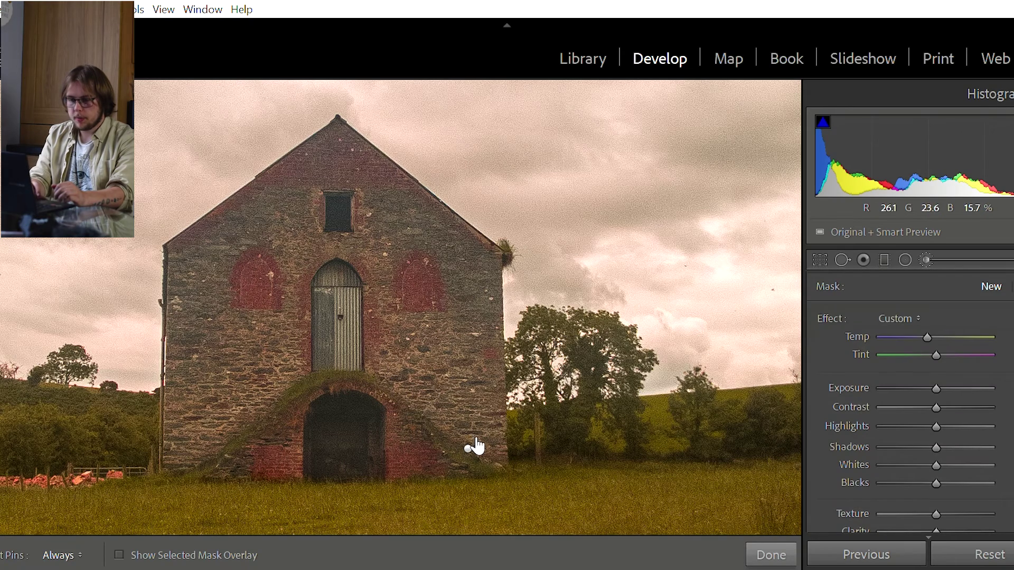
Select the barn's brush mask, warm Temp slightly, drop Highlights fully and lift Shadows.
{"action": "left_click", "coordinate": [468, 447]}
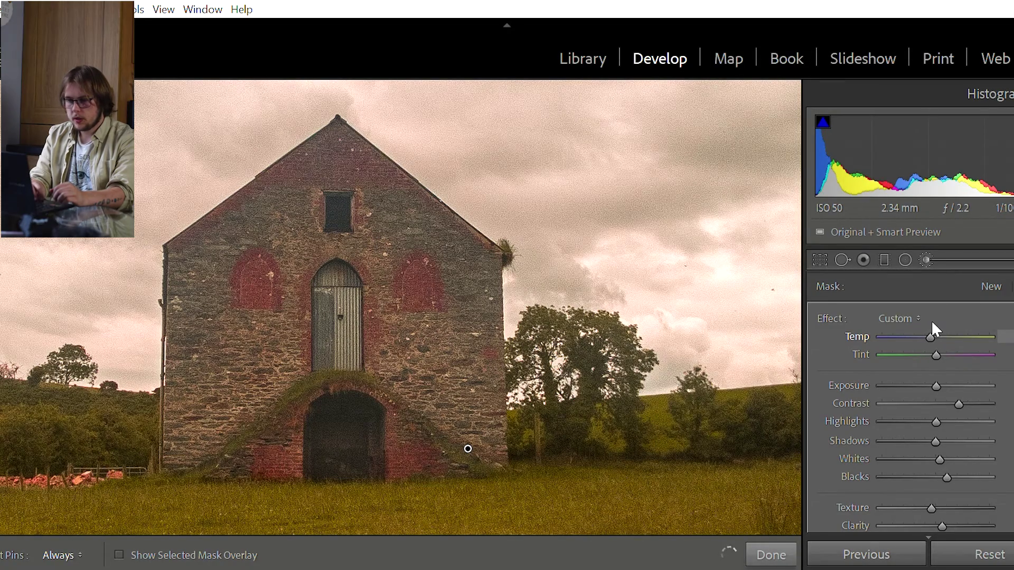
{"action": "key", "text": "Up"}
{"action": "key", "text": "Up"}
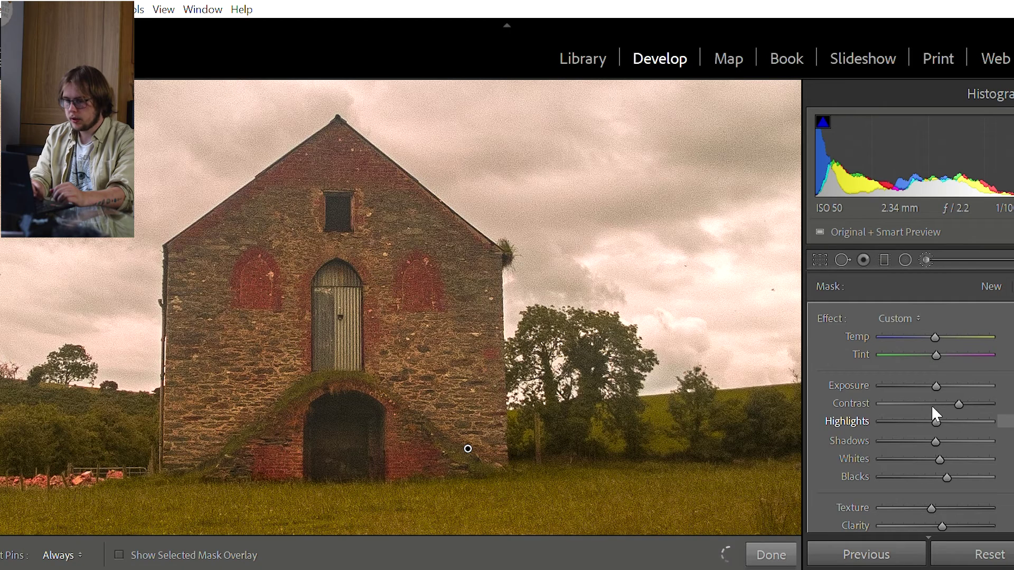
{"action": "left_click_drag", "start_coordinate": [931, 409], "coordinate": [880, 413]}
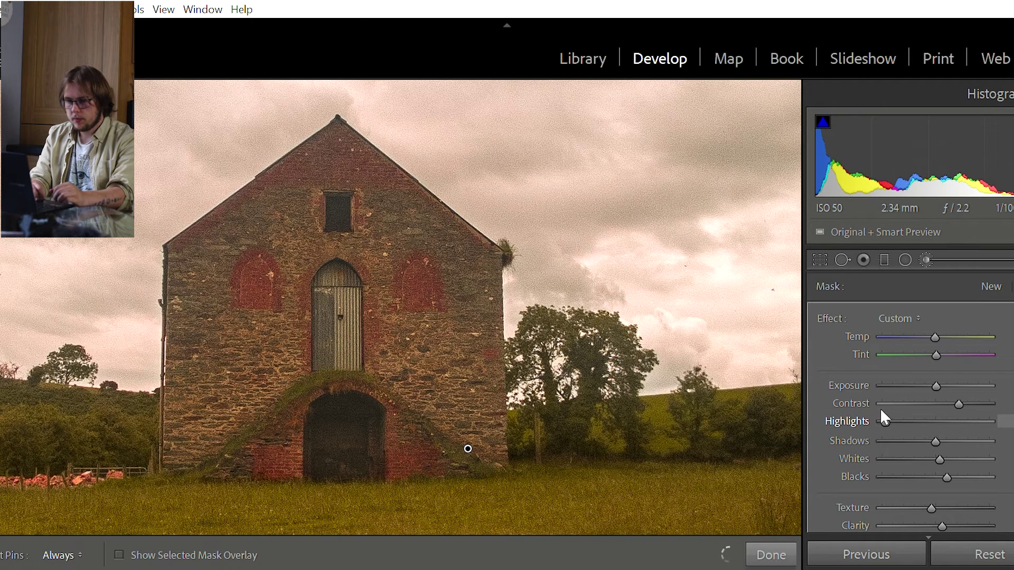
{"action": "left_click", "coordinate": [954, 421]}
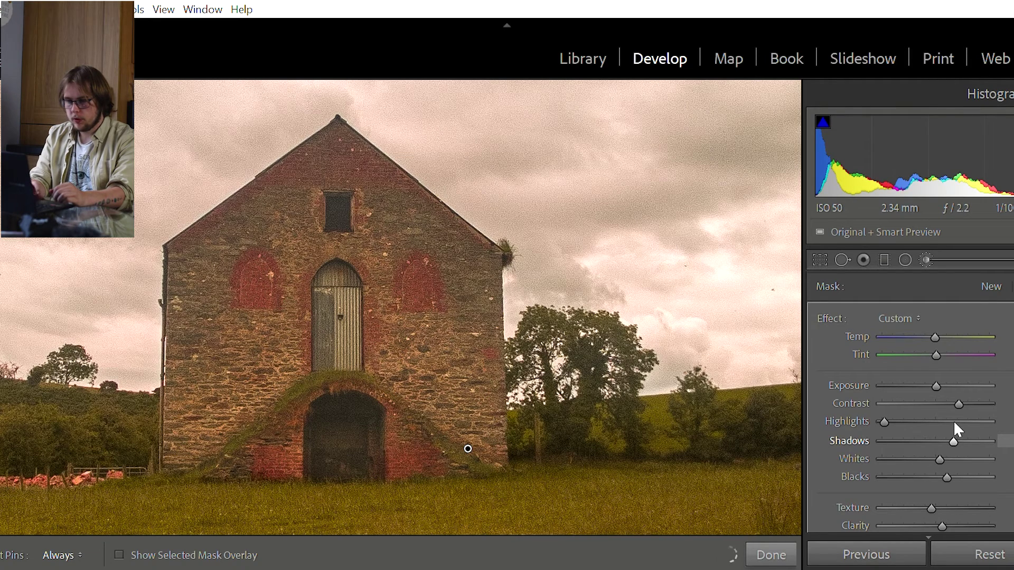
Increase the barn mask's Texture and finish editing the mask.
{"action": "scroll", "coordinate": [939, 455], "scroll_direction": "down", "scroll_amount": 5}
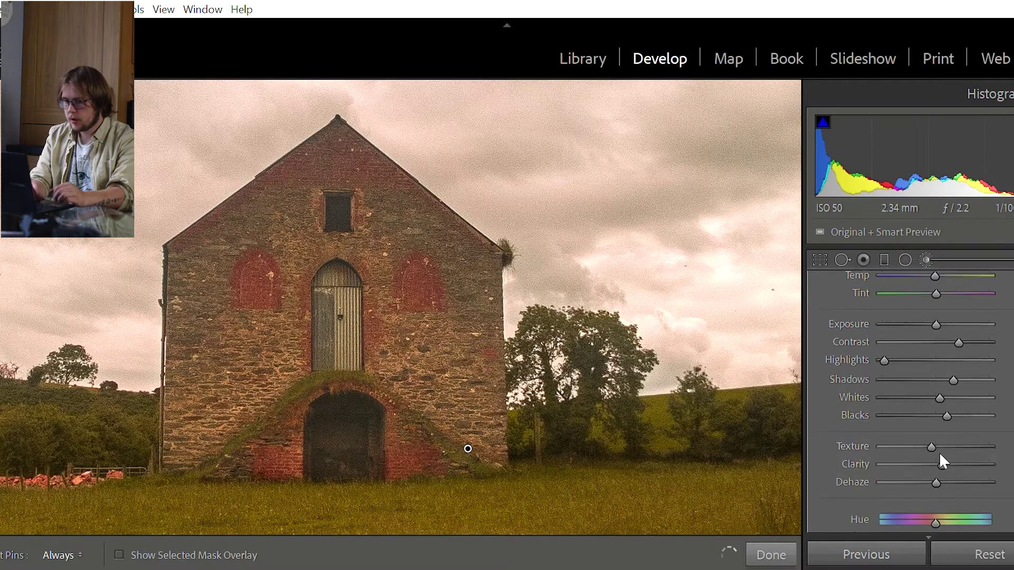
{"action": "scroll", "coordinate": [919, 456], "scroll_direction": "down", "scroll_amount": 5}
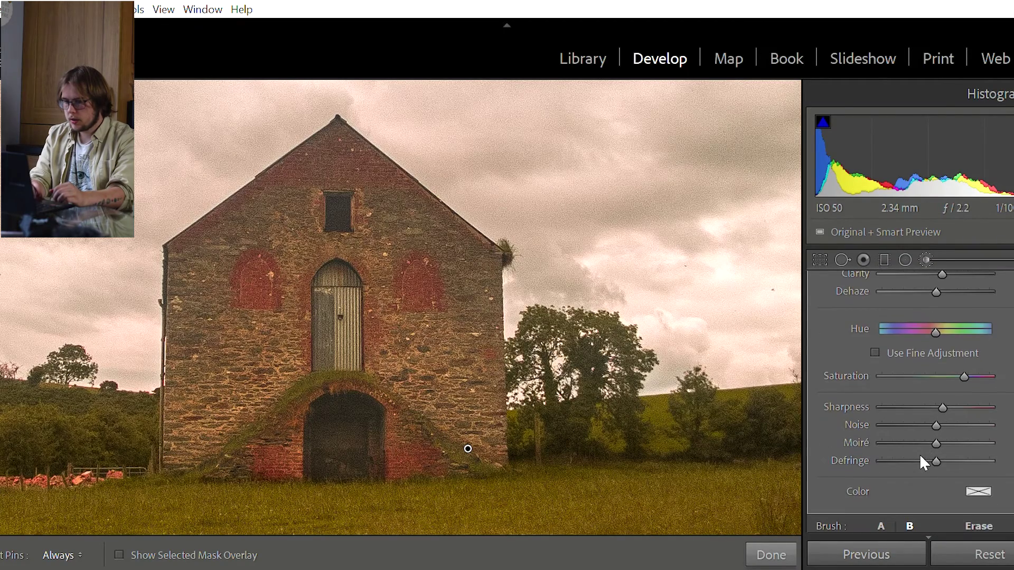
{"action": "scroll", "coordinate": [919, 455], "scroll_direction": "down", "scroll_amount": 5}
{"action": "scroll", "coordinate": [920, 456], "scroll_direction": "down", "scroll_amount": 6}
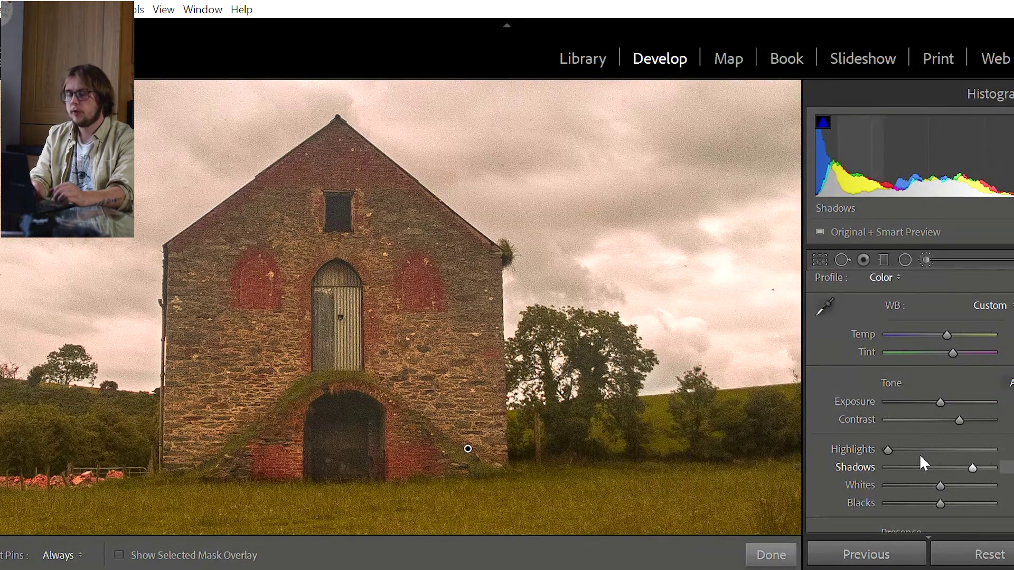
{"action": "scroll", "coordinate": [920, 456], "scroll_direction": "up", "scroll_amount": 8}
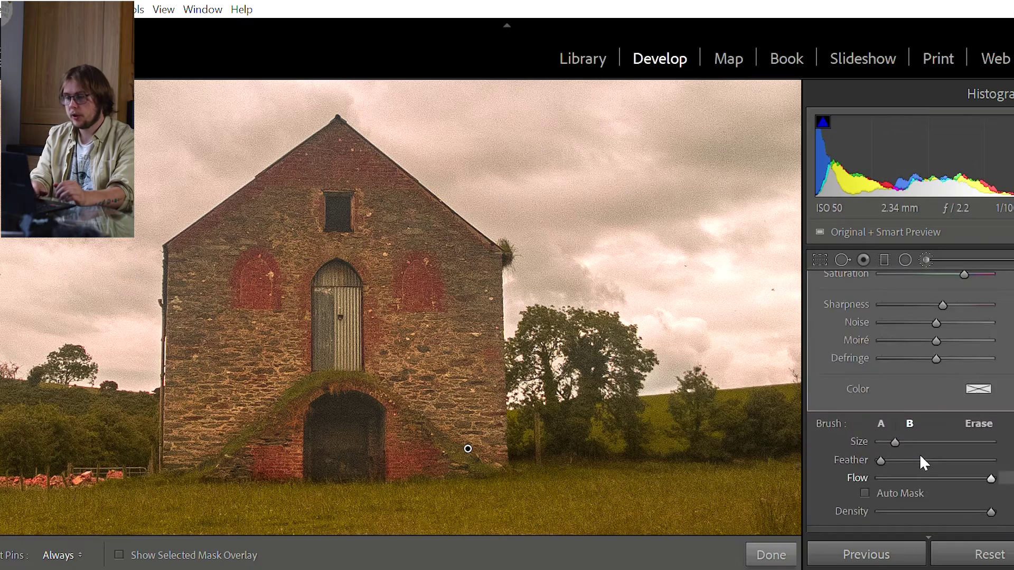
{"action": "scroll", "coordinate": [919, 454], "scroll_direction": "up", "scroll_amount": 3}
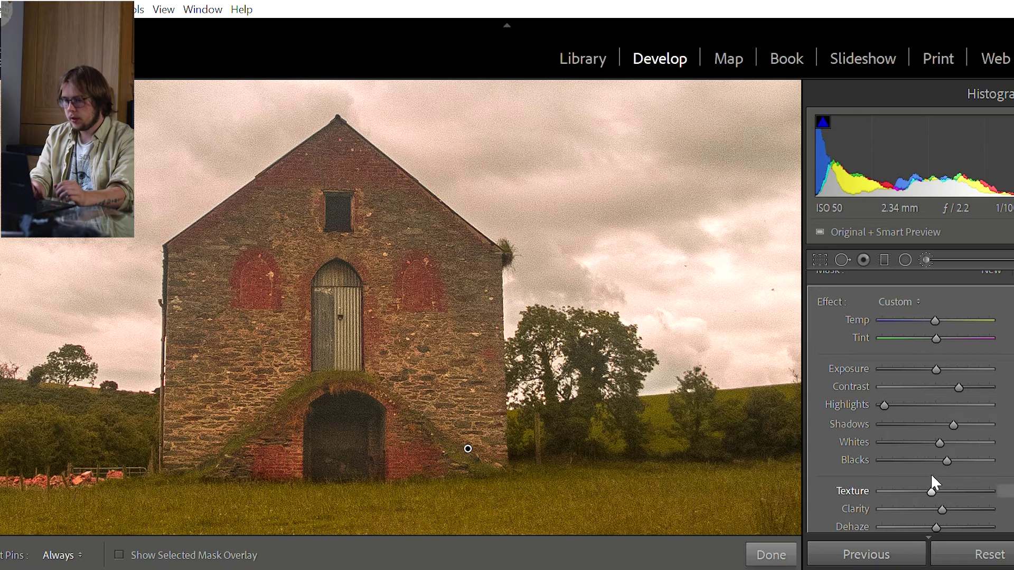
{"action": "left_click", "coordinate": [959, 476]}
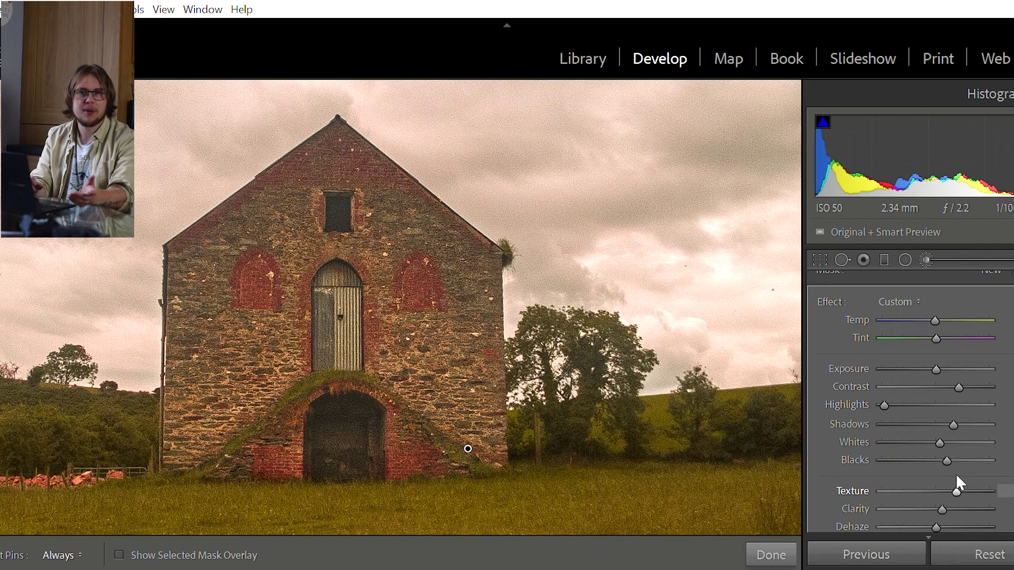
{"action": "left_click", "coordinate": [769, 544]}
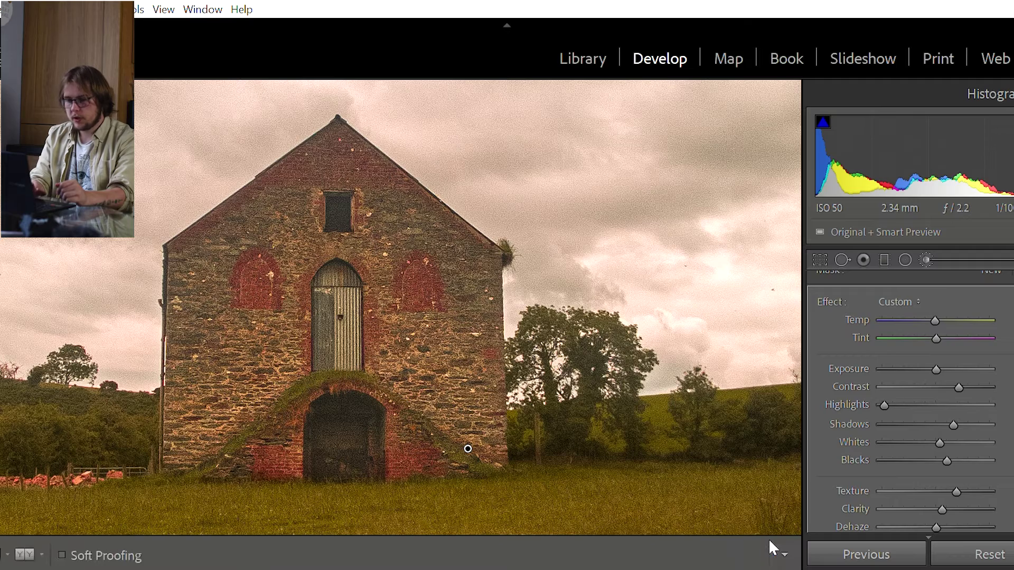
Fit the whole photo in view and draw a graduated filter down from the top of the sky.
{"action": "left_click", "coordinate": [527, 355]}
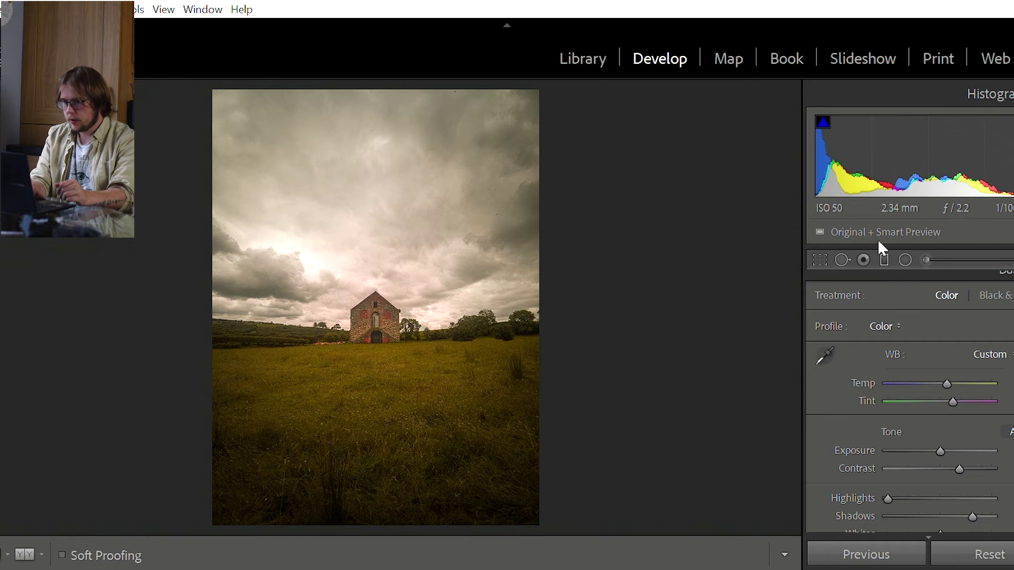
{"action": "key", "text": "m"}
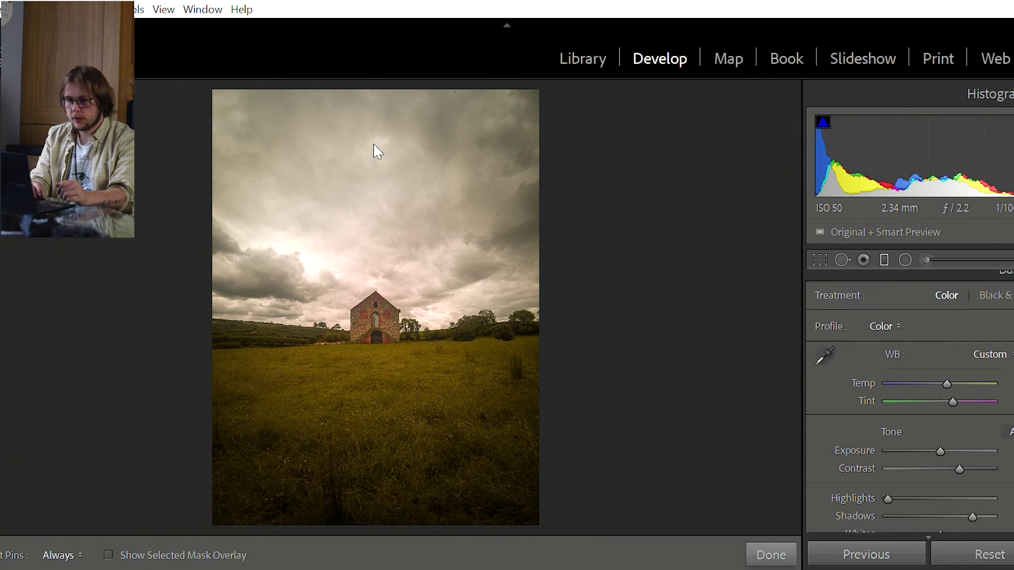
{"action": "left_click_drag", "start_coordinate": [385, 76], "coordinate": [387, 405]}
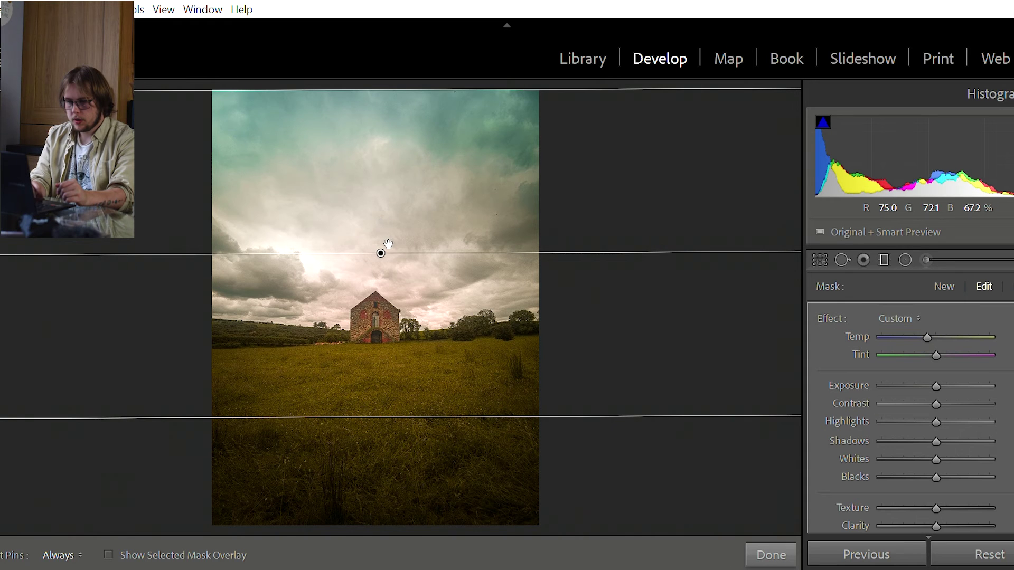
{"action": "left_click_drag", "start_coordinate": [385, 250], "coordinate": [390, 364]}
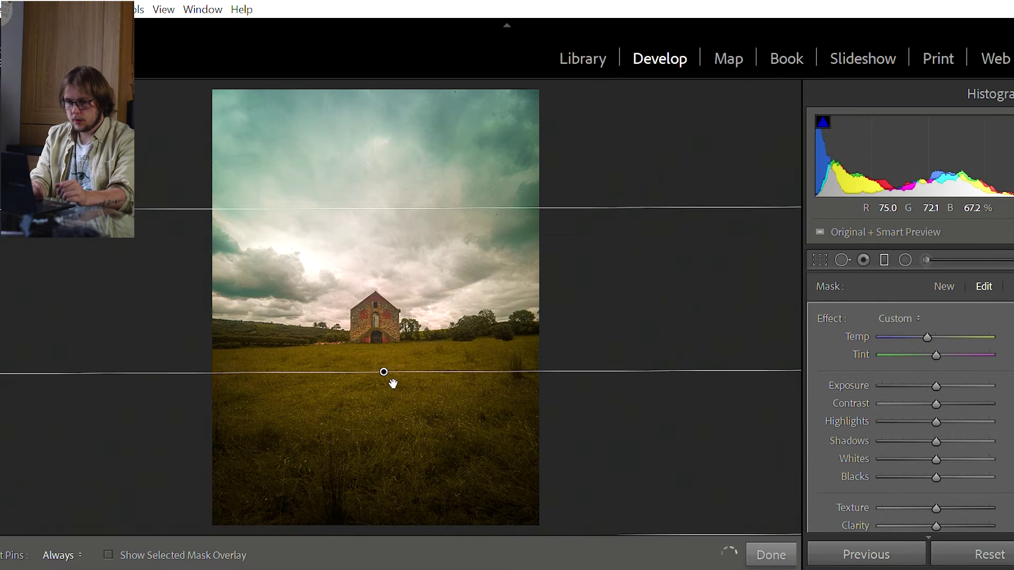
{"action": "left_click_drag", "start_coordinate": [393, 383], "coordinate": [394, 290]}
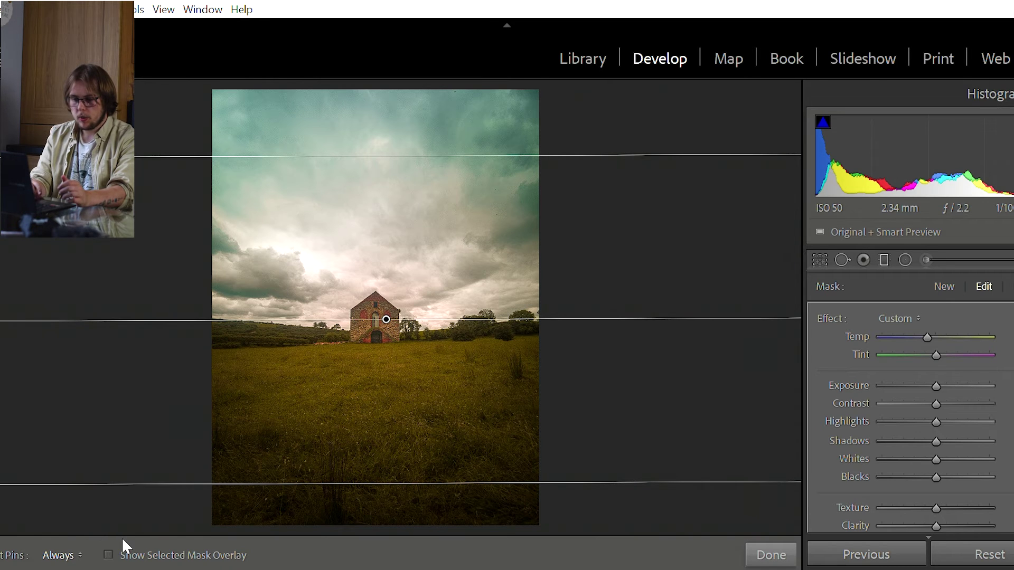
With the mask overlay shown, move the sky gradient up above the barn and reset its temperature to neutral.
{"action": "key", "text": "o"}
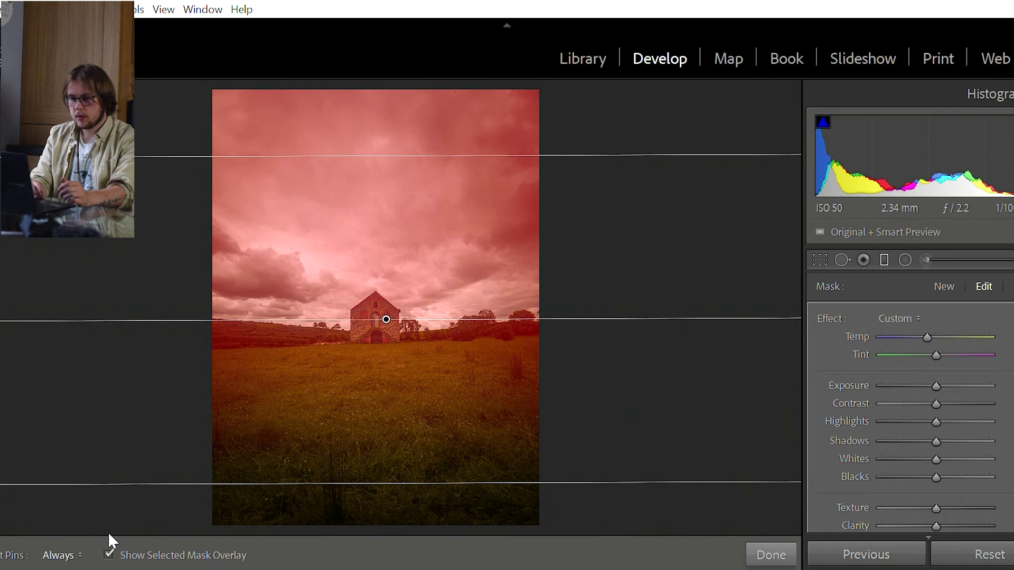
{"action": "left_click_drag", "start_coordinate": [388, 318], "coordinate": [383, 240]}
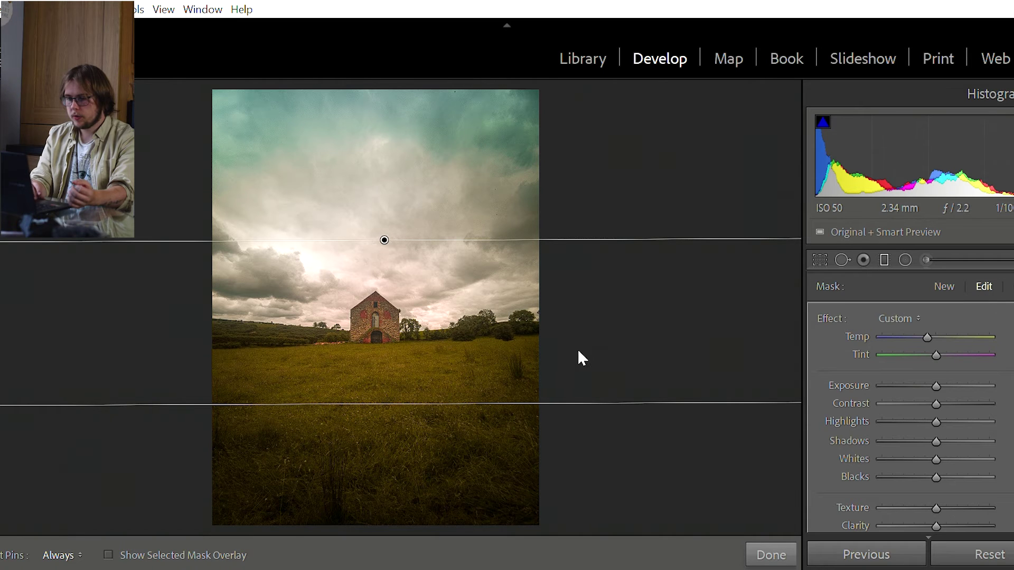
{"action": "double_click", "coordinate": [861, 321]}
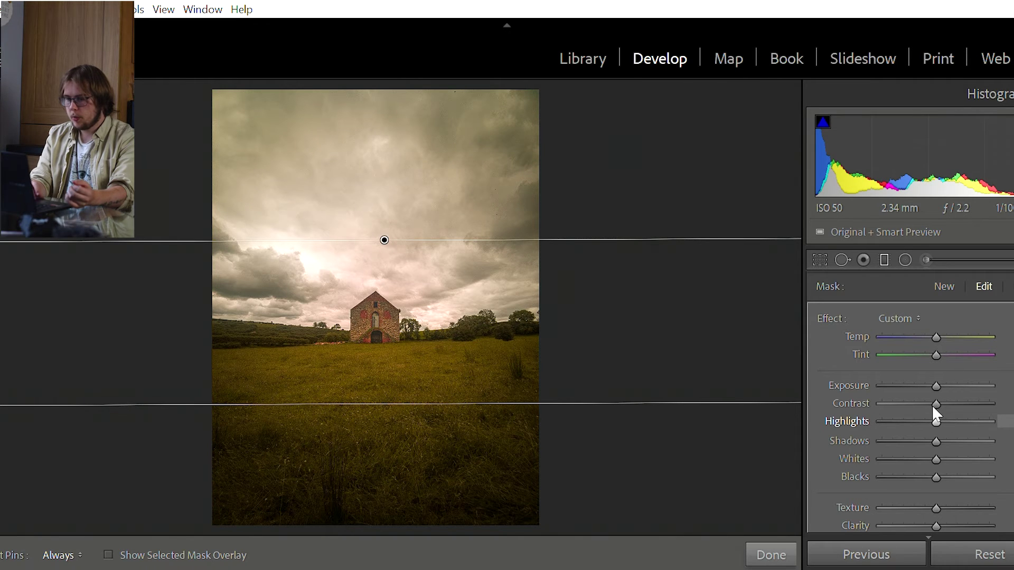
Pull the sky filter's Highlights down, raise Contrast, lower Exposure slightly, fine-tune Blacks, and finish the filter.
{"action": "left_click_drag", "start_coordinate": [933, 405], "coordinate": [848, 420]}
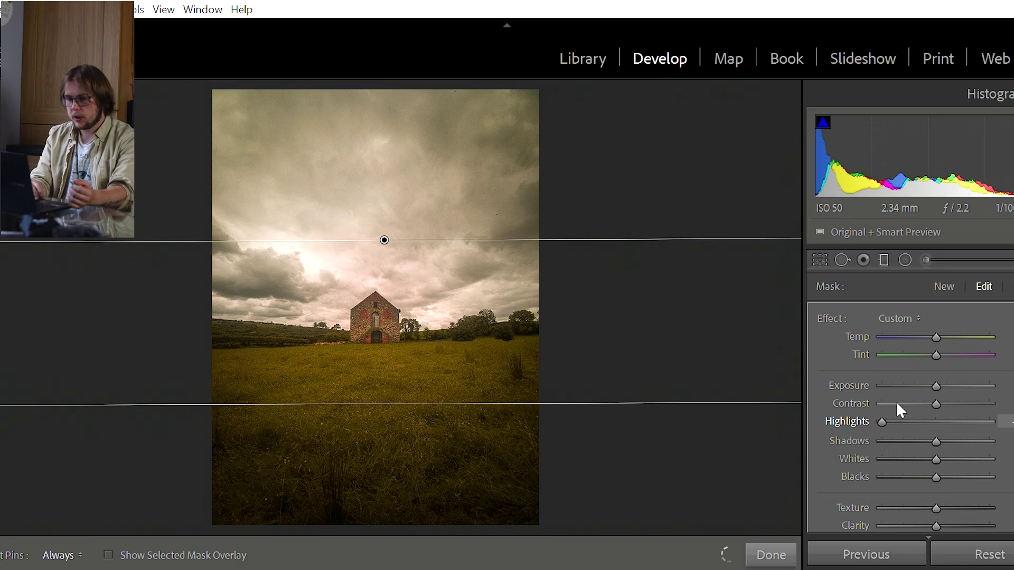
{"action": "left_click_drag", "start_coordinate": [933, 390], "coordinate": [954, 389]}
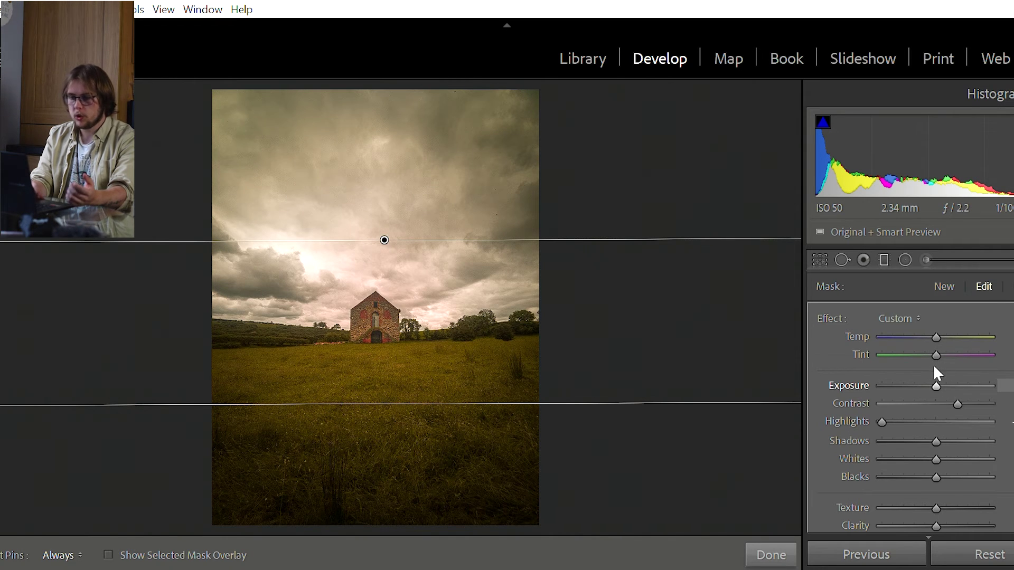
{"action": "left_click_drag", "start_coordinate": [934, 367], "coordinate": [929, 367]}
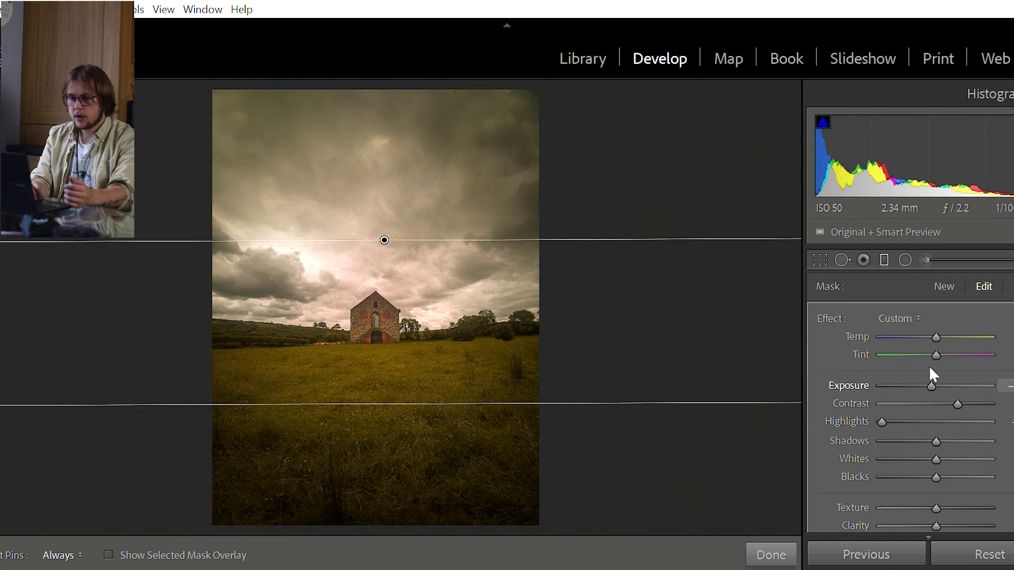
{"action": "left_click", "coordinate": [960, 461]}
{"action": "left_click", "coordinate": [924, 463]}
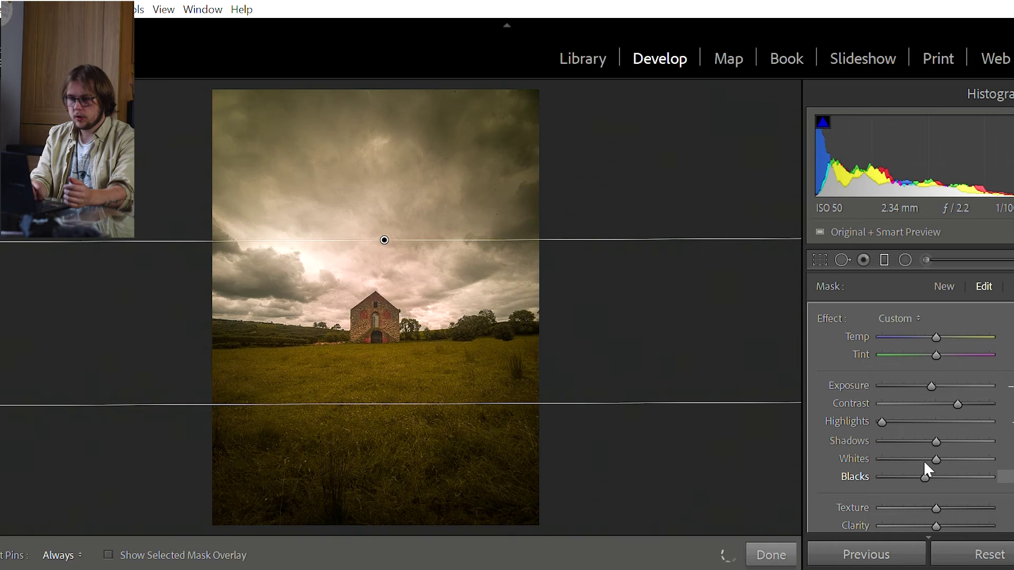
{"action": "left_click", "coordinate": [932, 463]}
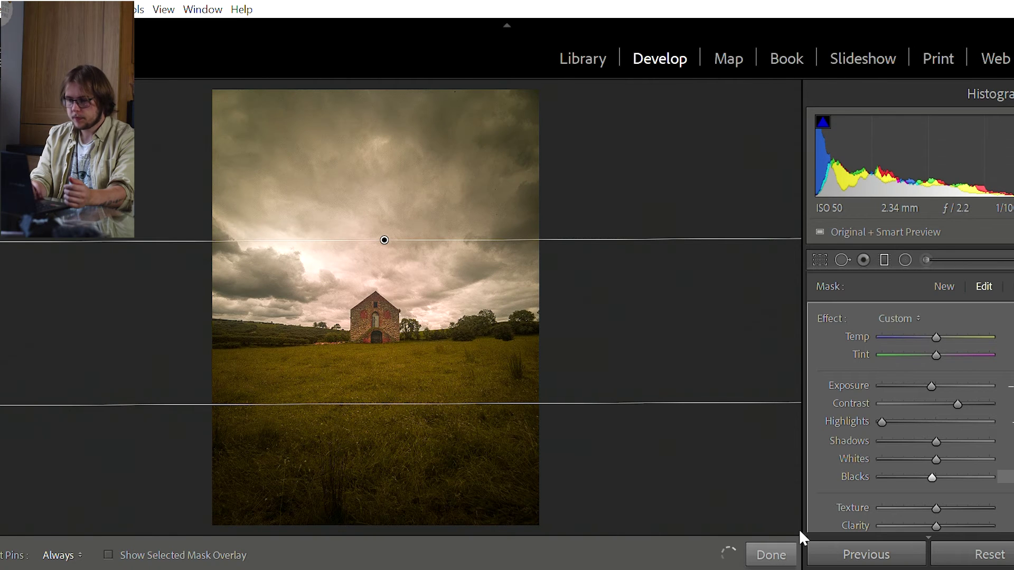
{"action": "left_click", "coordinate": [775, 545]}
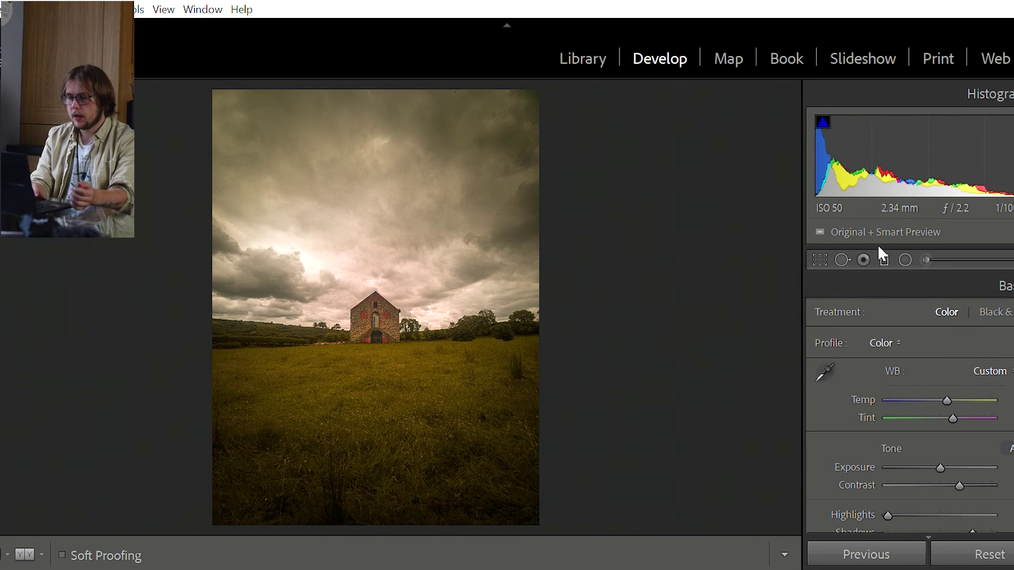
{"action": "key", "text": "m"}
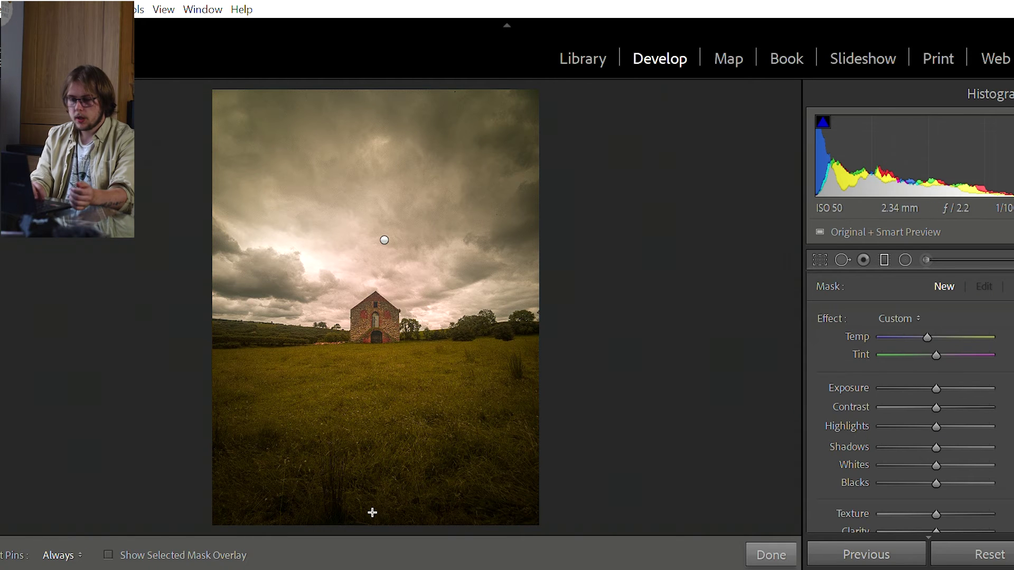
Draw a gradient up from the bottom of the field, lift Shadows, lower Whites and nudge Contrast up.
{"action": "left_click_drag", "start_coordinate": [372, 513], "coordinate": [369, 299]}
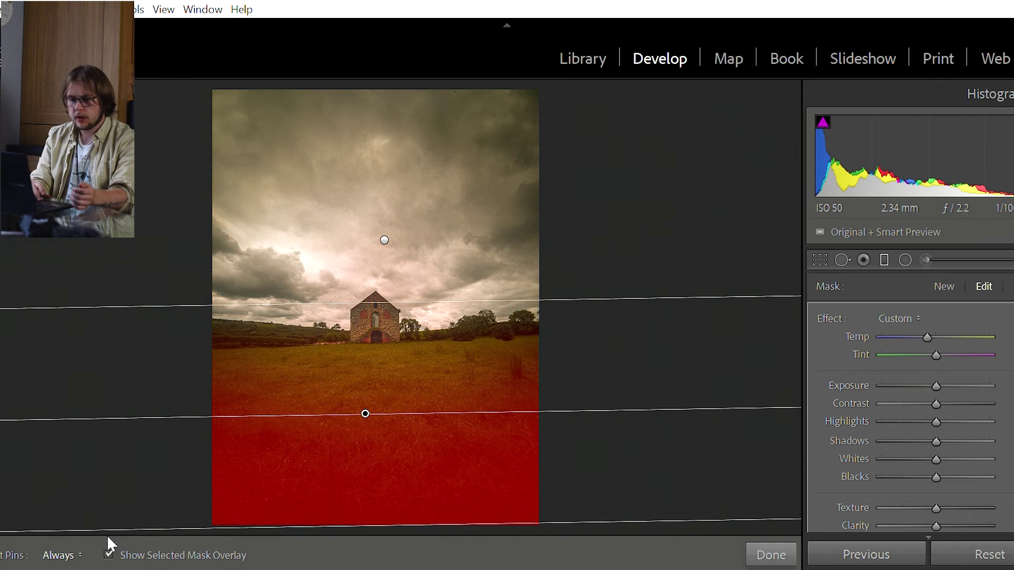
{"action": "key", "text": "o"}
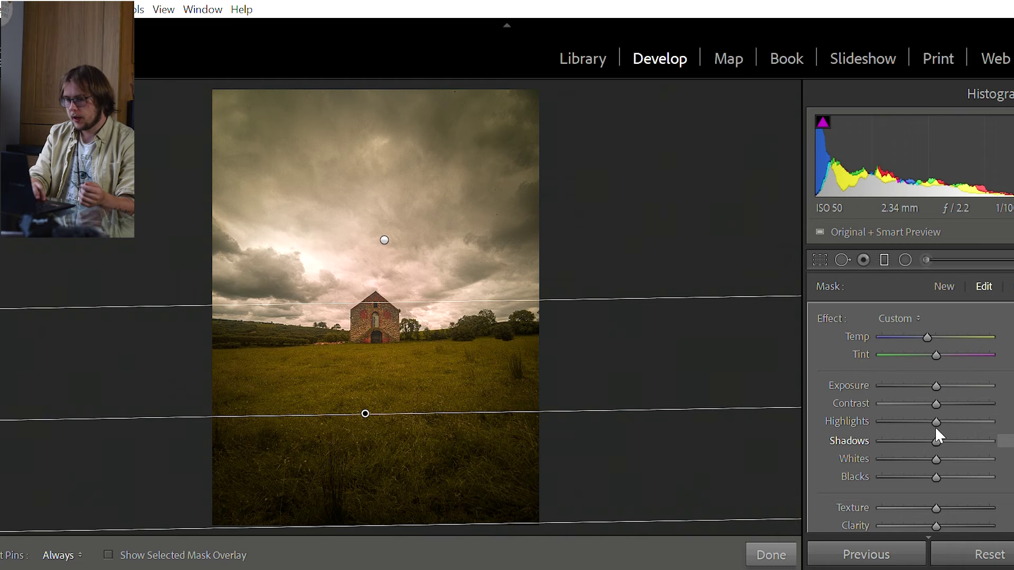
{"action": "left_click", "coordinate": [980, 424]}
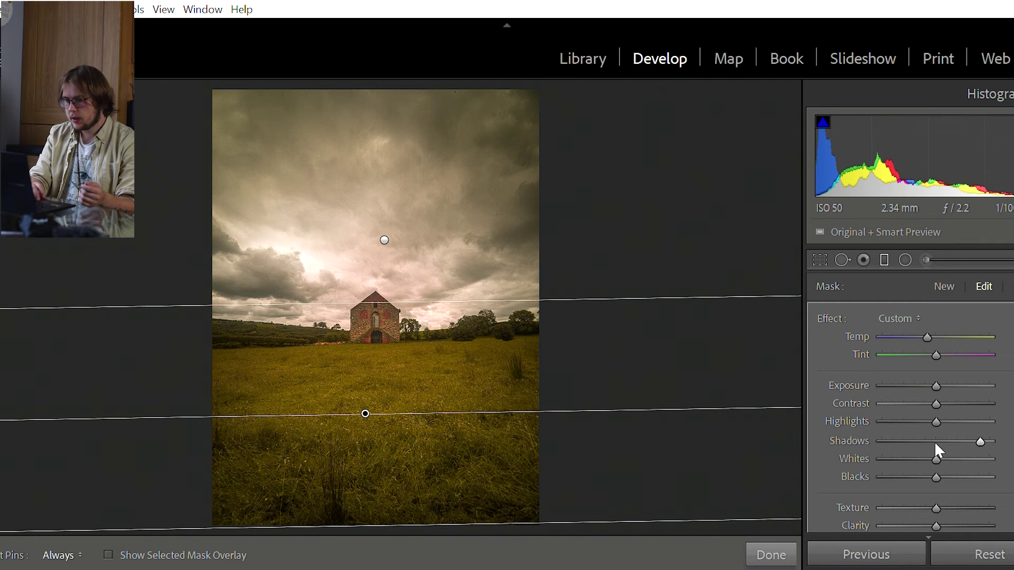
{"action": "left_click_drag", "start_coordinate": [937, 447], "coordinate": [885, 447]}
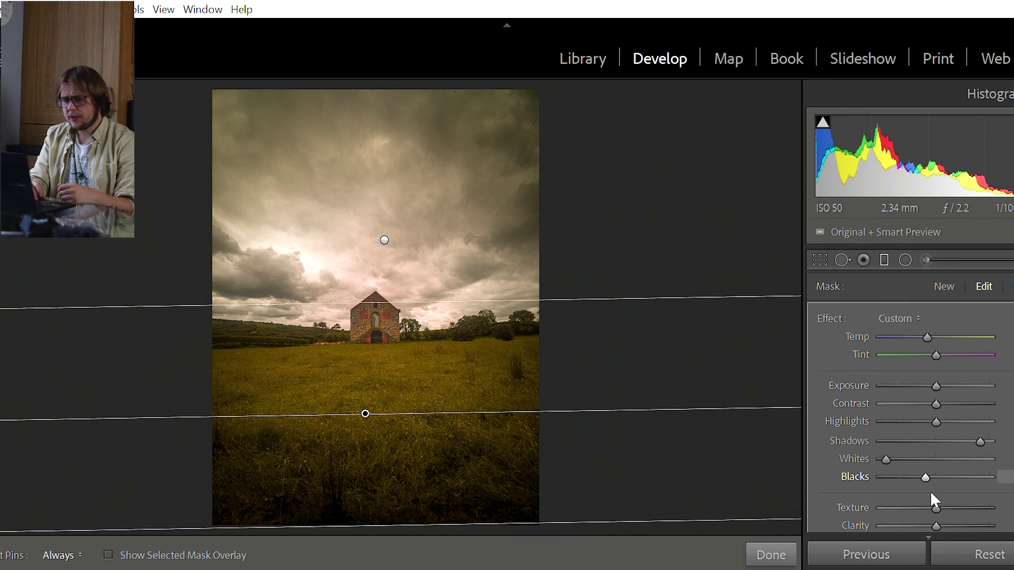
{"action": "left_click", "coordinate": [946, 385]}
{"action": "left_click", "coordinate": [774, 534]}
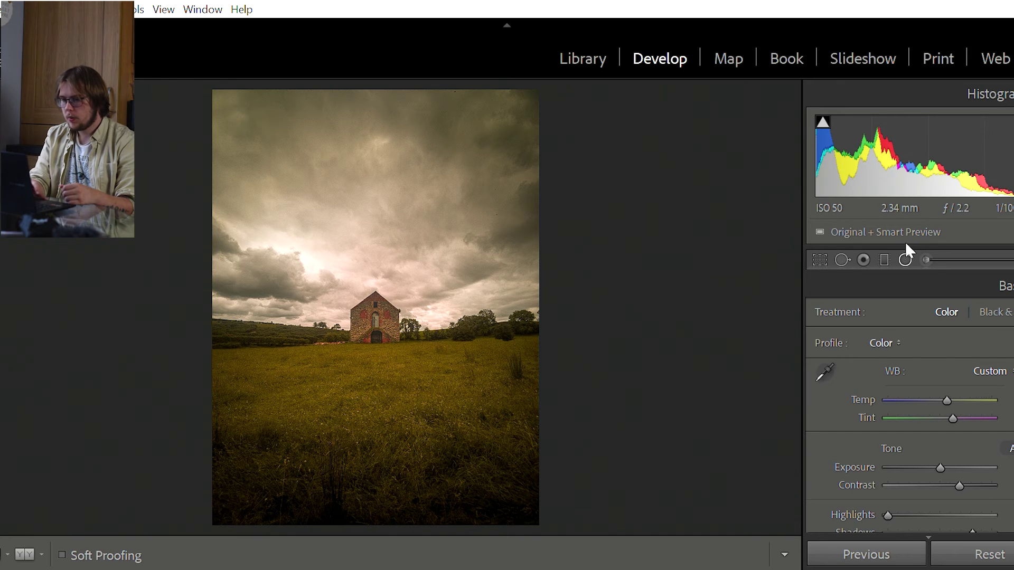
Draw a wide, flat radial ellipse across the horizon, centred on the barn.
{"action": "left_click", "coordinate": [905, 257]}
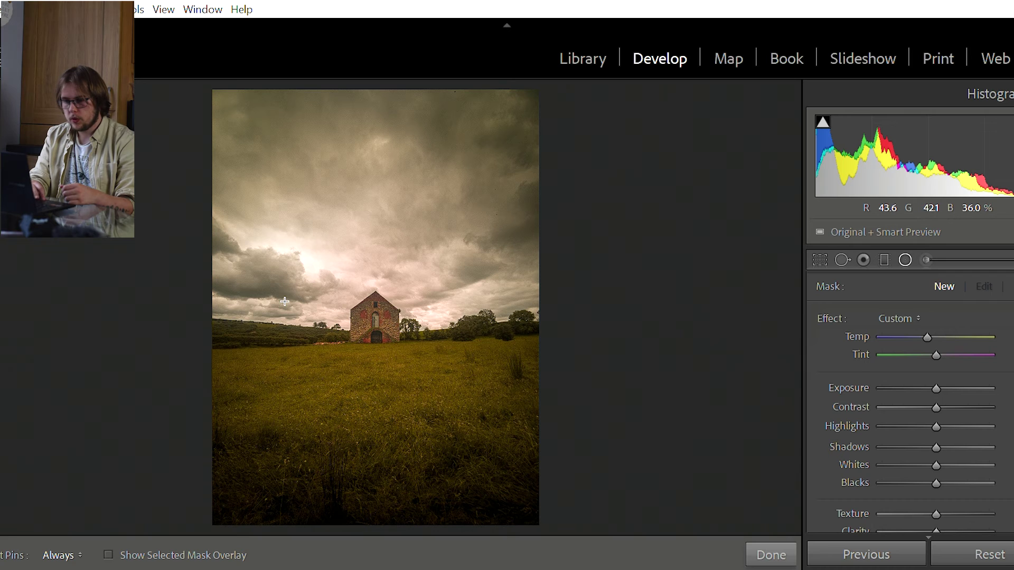
{"action": "mouse_move", "coordinate": [285, 303]}
{"action": "left_mouse_down"}
{"action": "mouse_move", "coordinate": [428, 301]}
{"action": "mouse_move", "coordinate": [295, 315]}
{"action": "mouse_move", "coordinate": [505, 343]}
{"action": "left_mouse_up"}
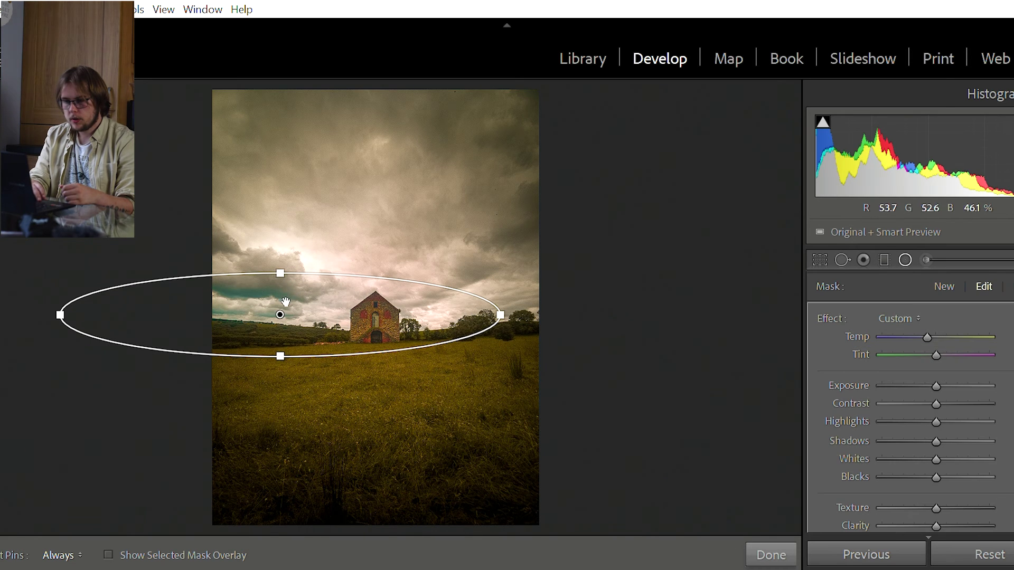
{"action": "left_click_drag", "start_coordinate": [300, 306], "coordinate": [382, 312]}
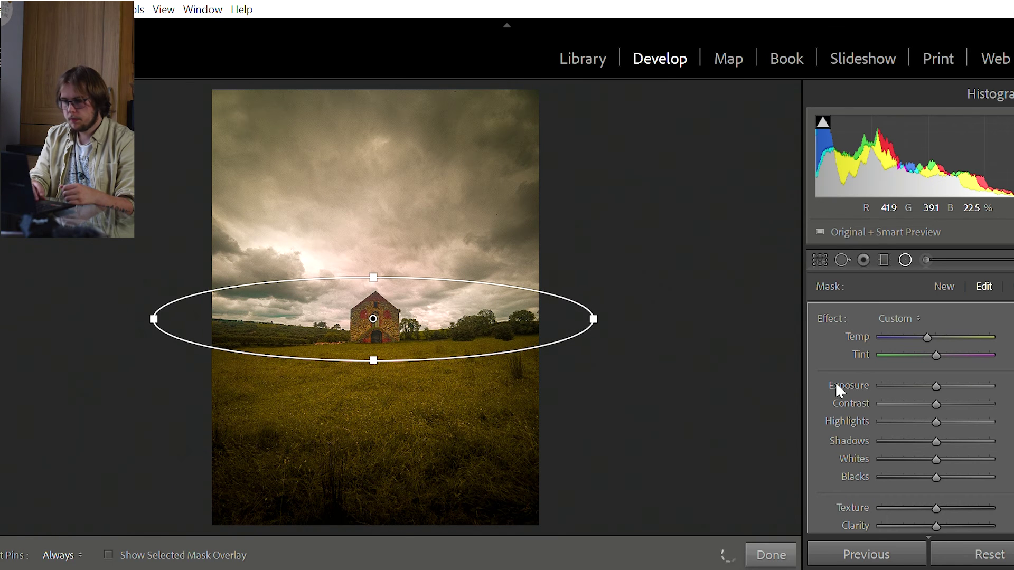
Reset the radial filter's temperature, cool it slightly, raise Highlights, and finish the filter.
{"action": "double_click", "coordinate": [848, 316]}
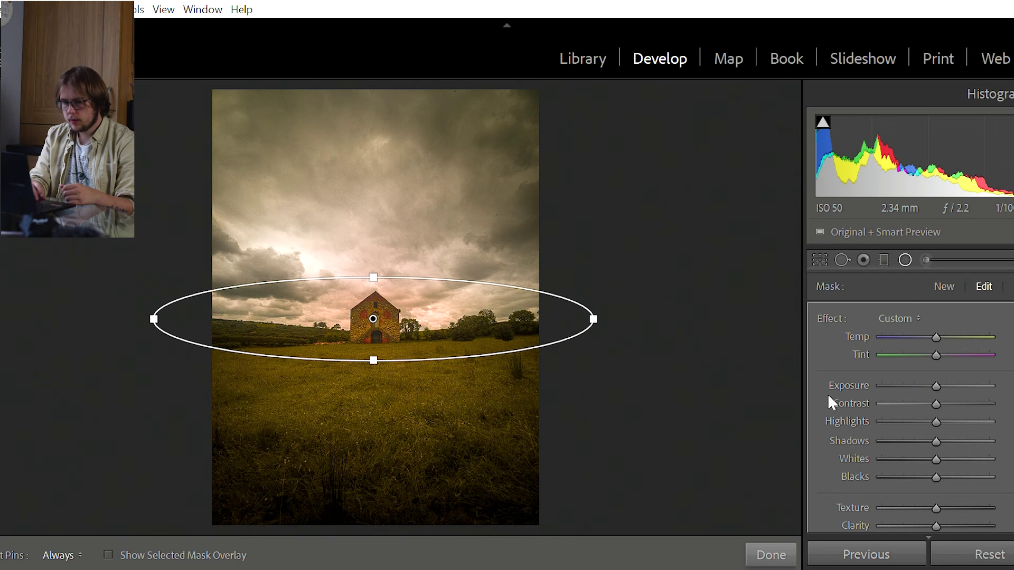
{"action": "left_click_drag", "start_coordinate": [936, 317], "coordinate": [931, 318]}
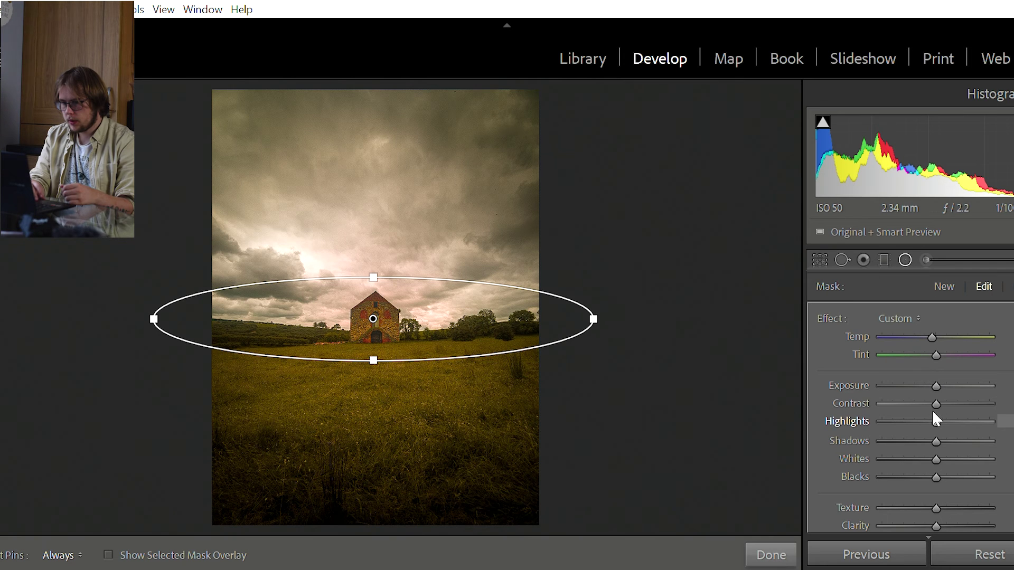
{"action": "left_click_drag", "start_coordinate": [921, 407], "coordinate": [976, 399]}
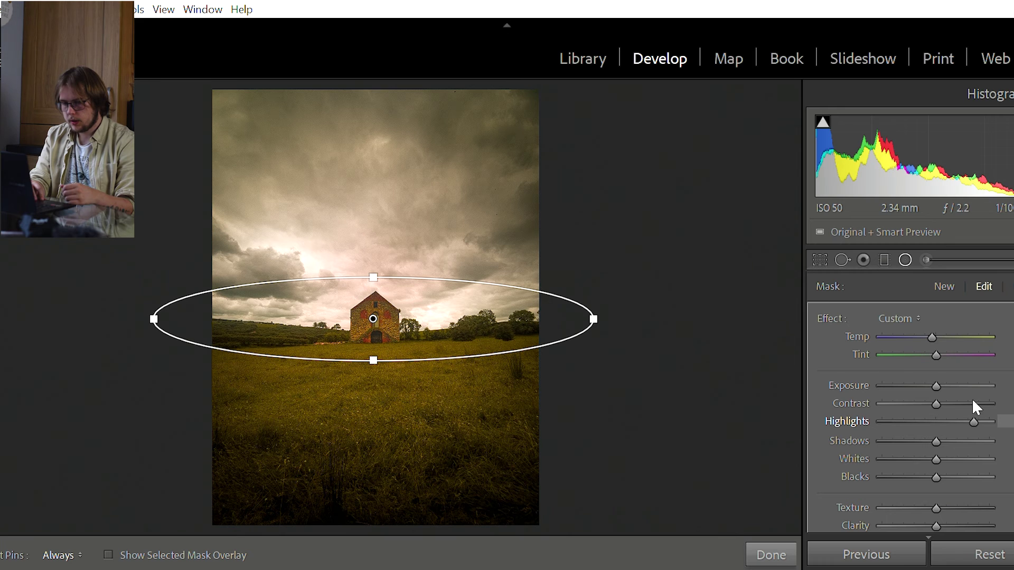
{"action": "left_click", "coordinate": [767, 552]}
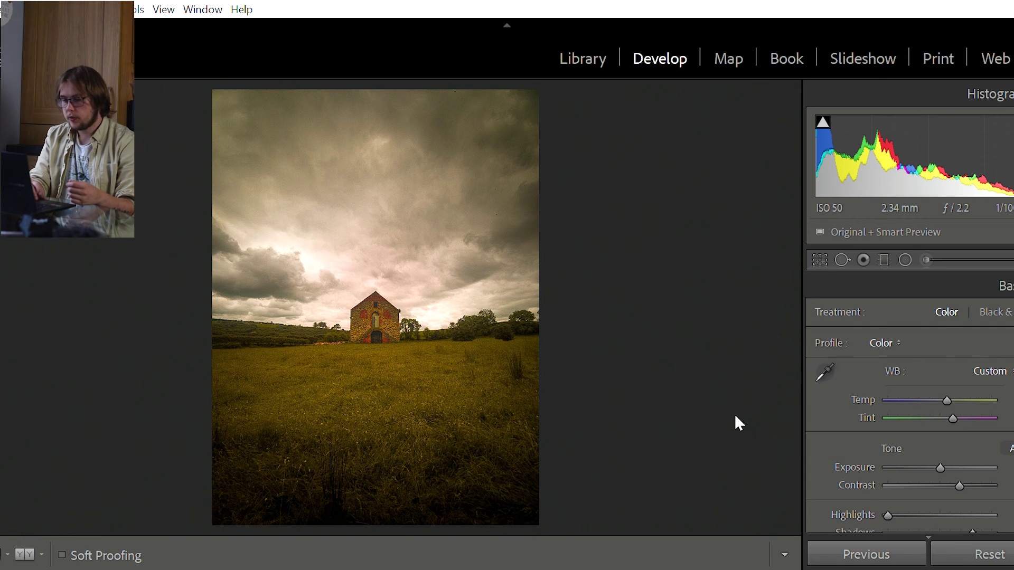
Select the existing brush adjustment on the barn, leave it unchanged, and close brush editing.
{"action": "key", "text": "k"}
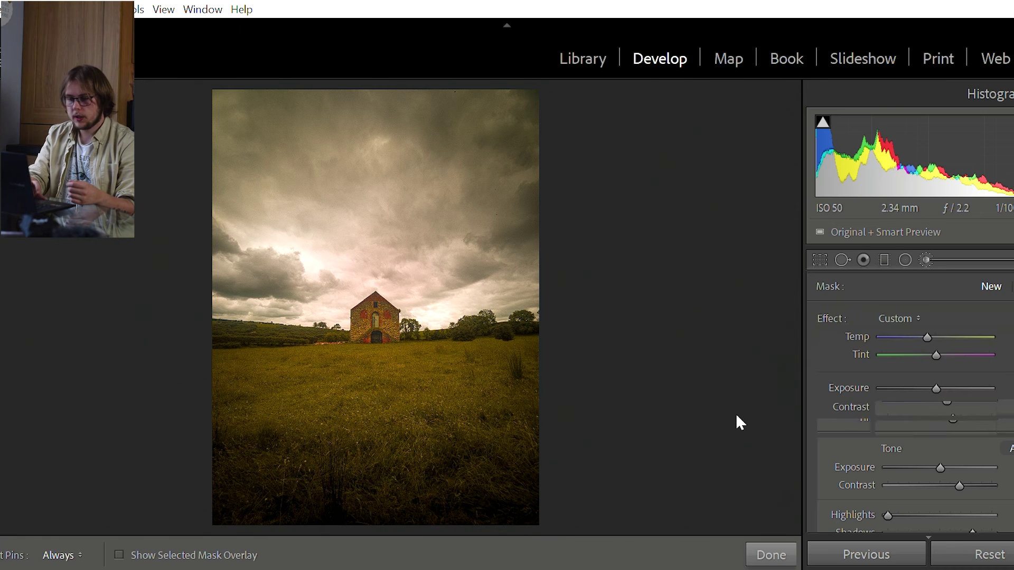
{"action": "left_click", "coordinate": [394, 338]}
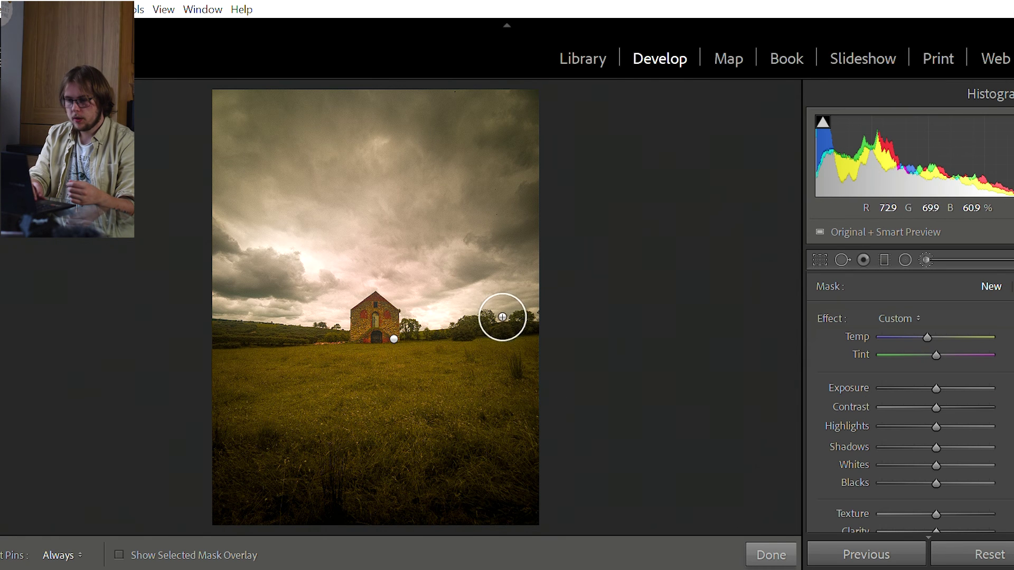
{"action": "left_click", "coordinate": [395, 337]}
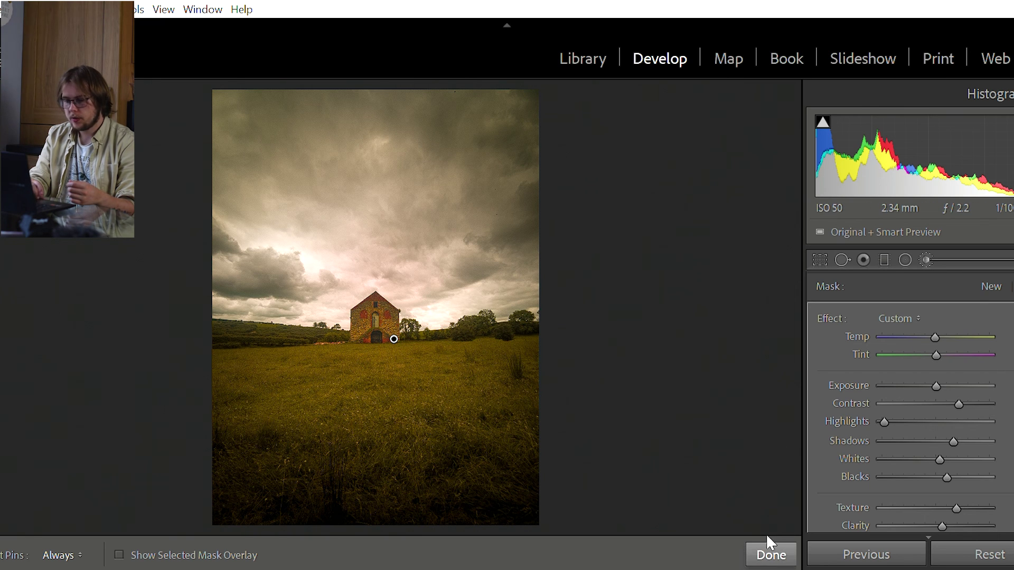
{"action": "left_click", "coordinate": [769, 546]}
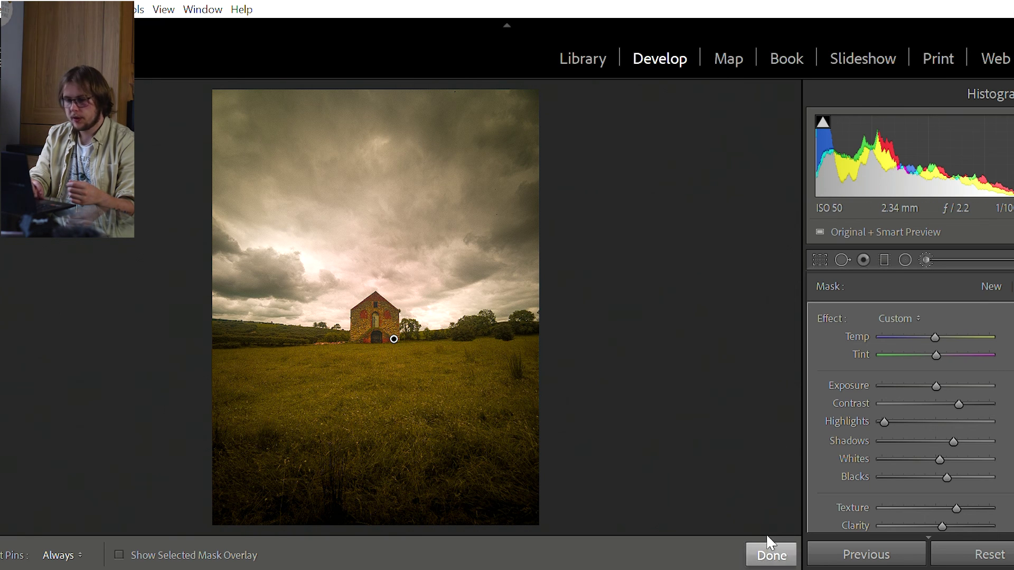
Select the radial filter on the barn, delete it, and close radial filter editing.
{"action": "left_click", "coordinate": [905, 250]}
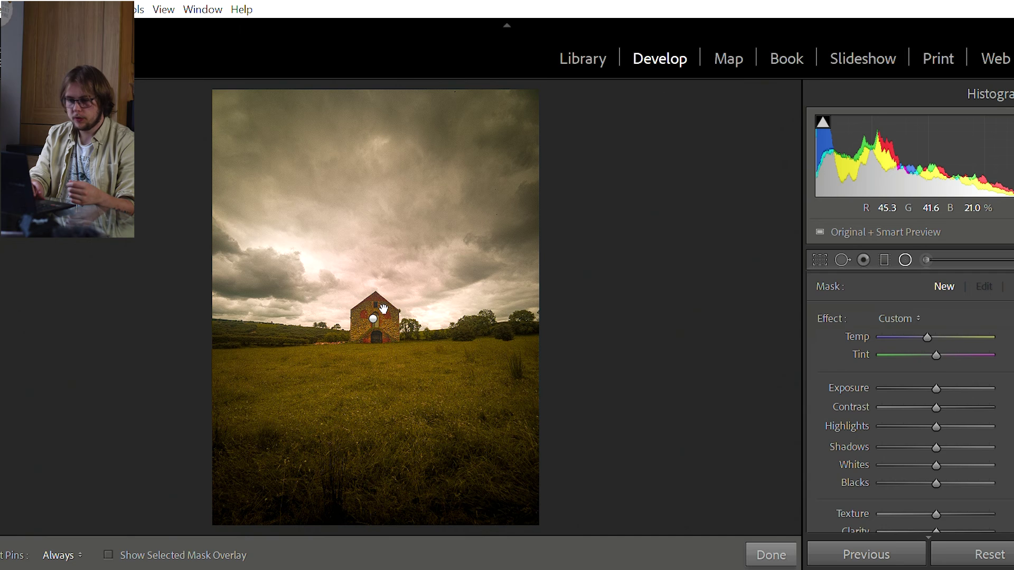
{"action": "left_click", "coordinate": [372, 318]}
{"action": "mouse_move", "coordinate": [378, 304]}
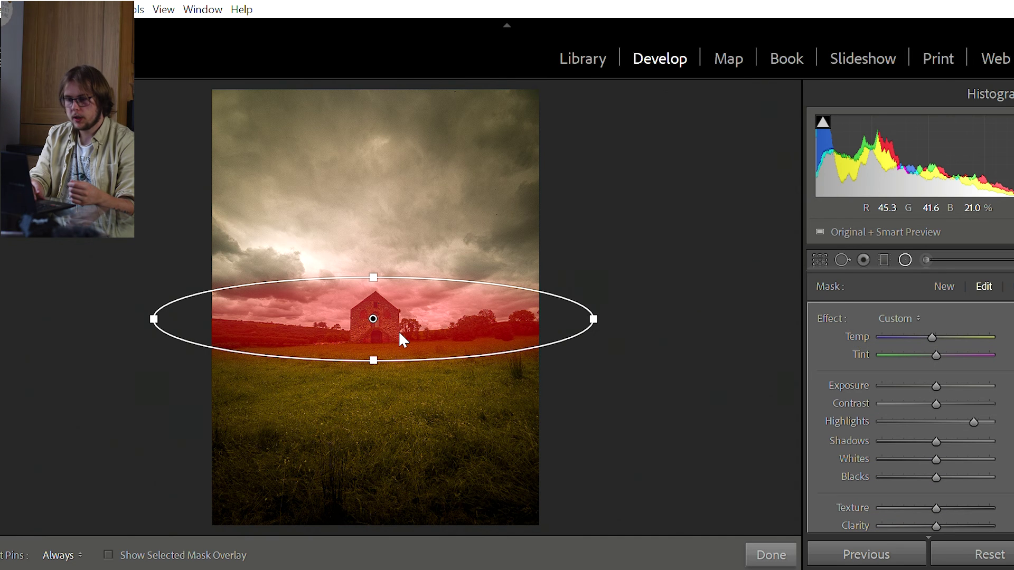
{"action": "key", "text": "Delete"}
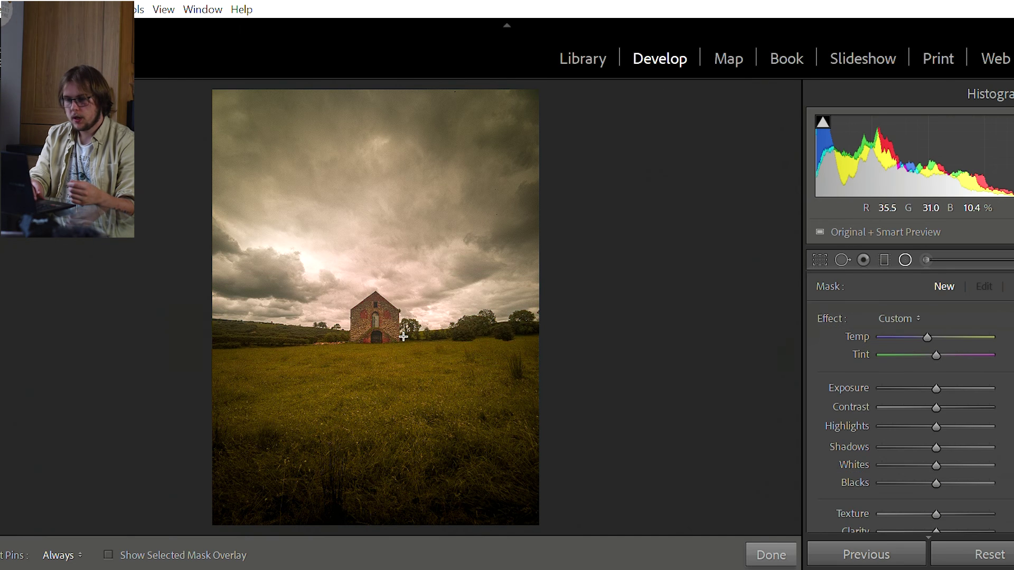
{"action": "left_click", "coordinate": [780, 544]}
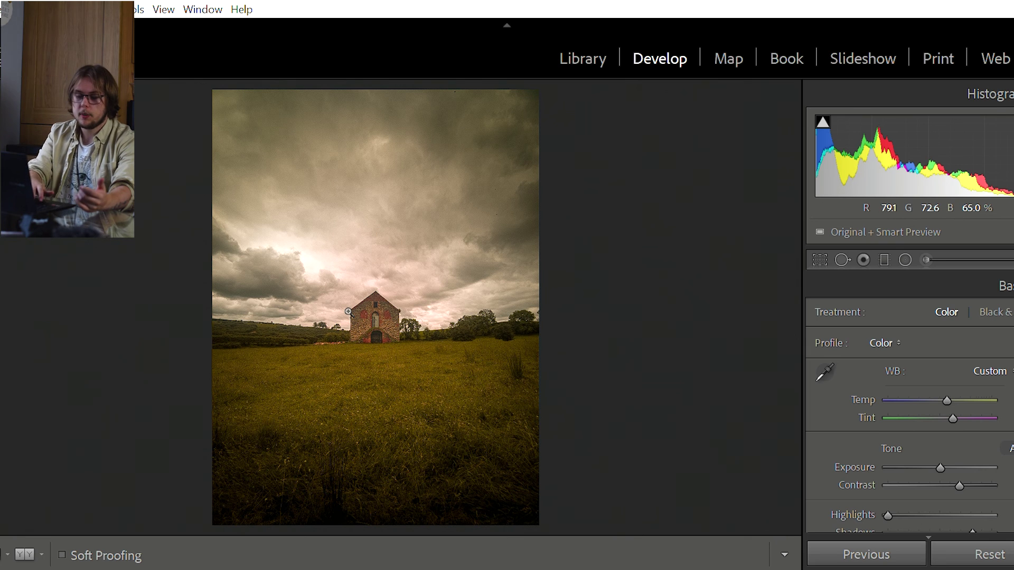
{"action": "key", "text": "c"}
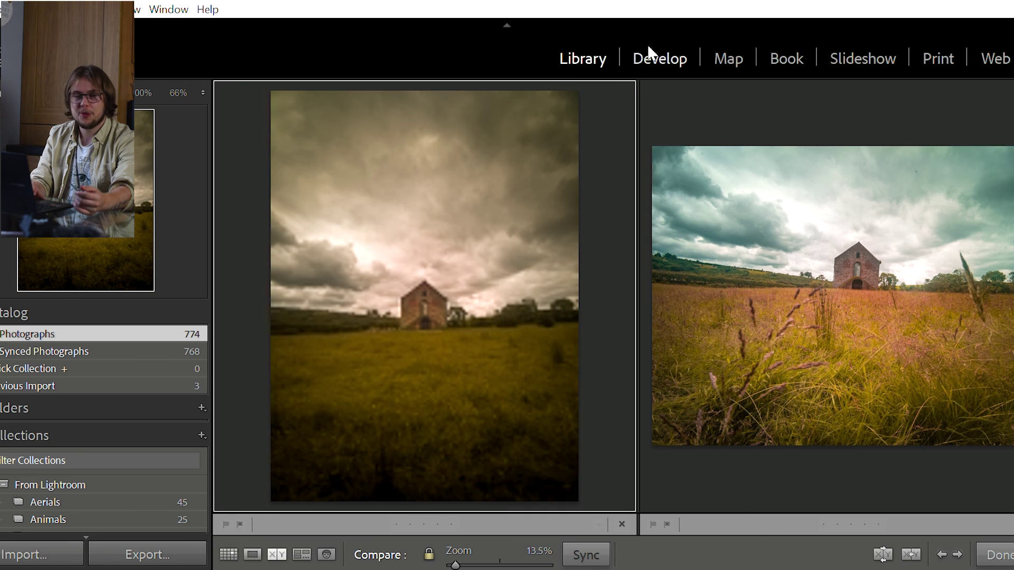
{"action": "left_click", "coordinate": [648, 47]}
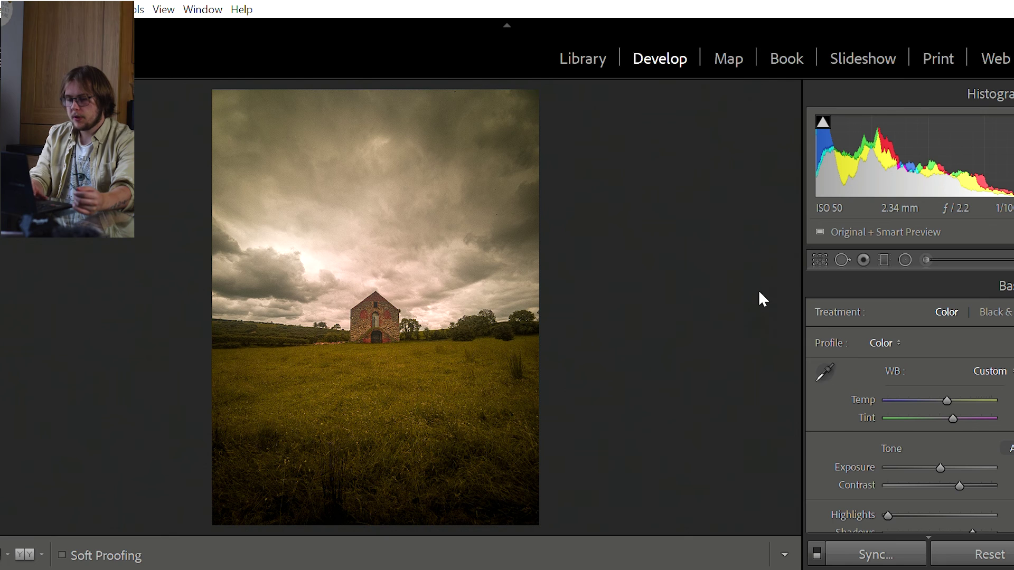
{"action": "key", "text": "r"}
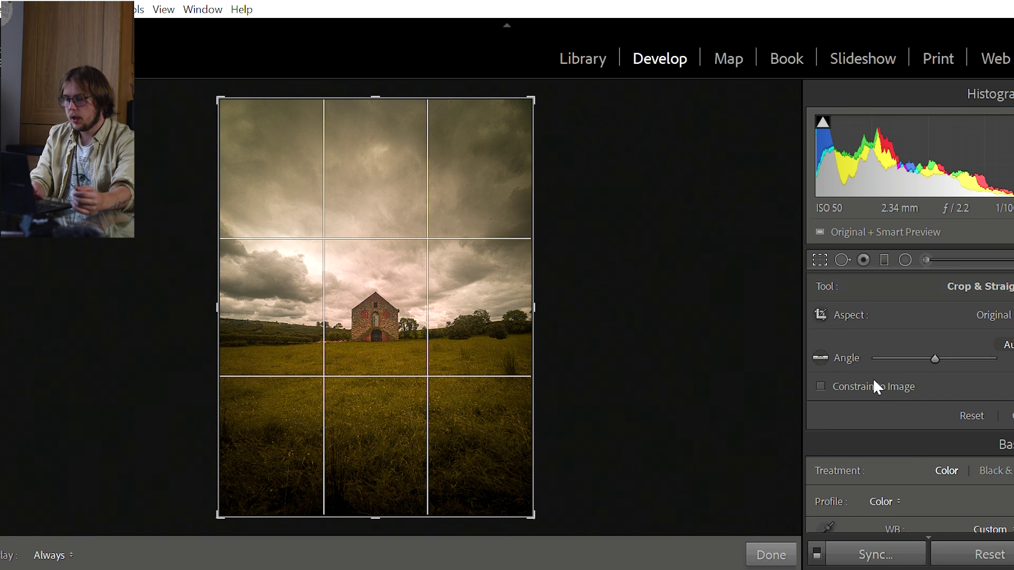
Lock the crop to a 1:1 square, shift the photo up so the barn sits above centre, and apply.
{"action": "key", "text": "a"}
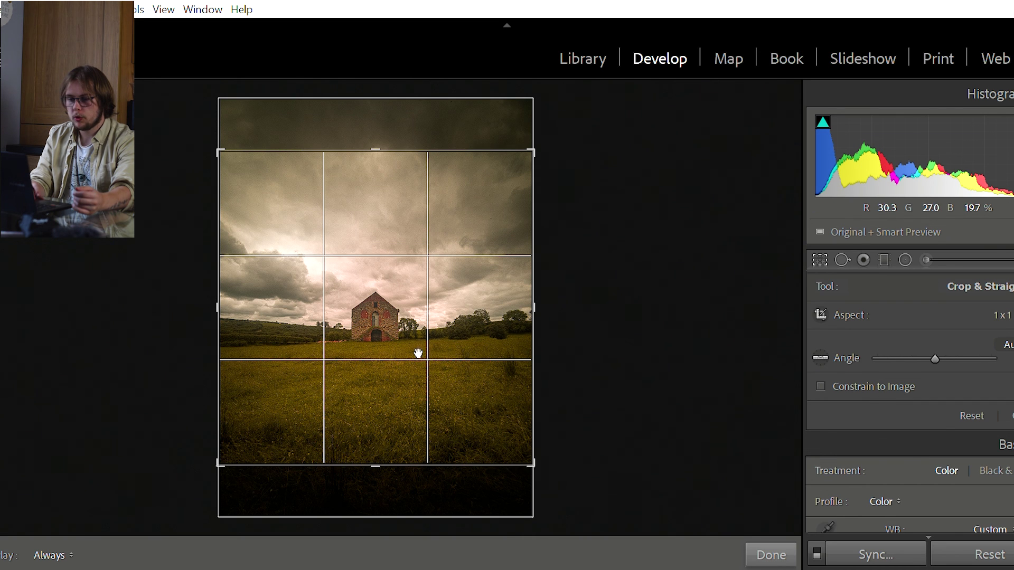
{"action": "mouse_move", "coordinate": [425, 265]}
{"action": "left_mouse_down"}
{"action": "mouse_move", "coordinate": [419, 288]}
{"action": "mouse_move", "coordinate": [421, 266]}
{"action": "left_mouse_up"}
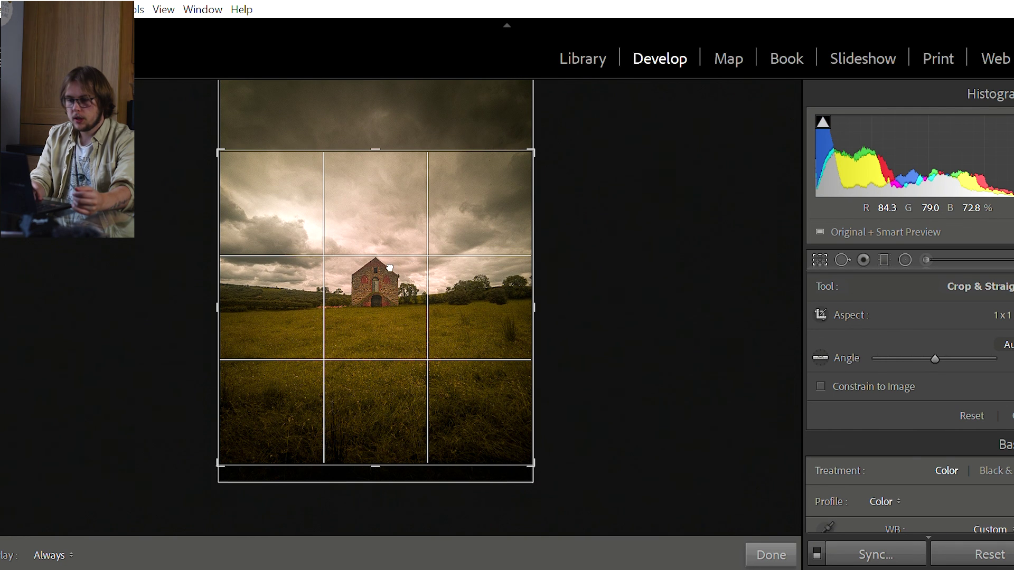
{"action": "left_click_drag", "start_coordinate": [389, 268], "coordinate": [391, 260]}
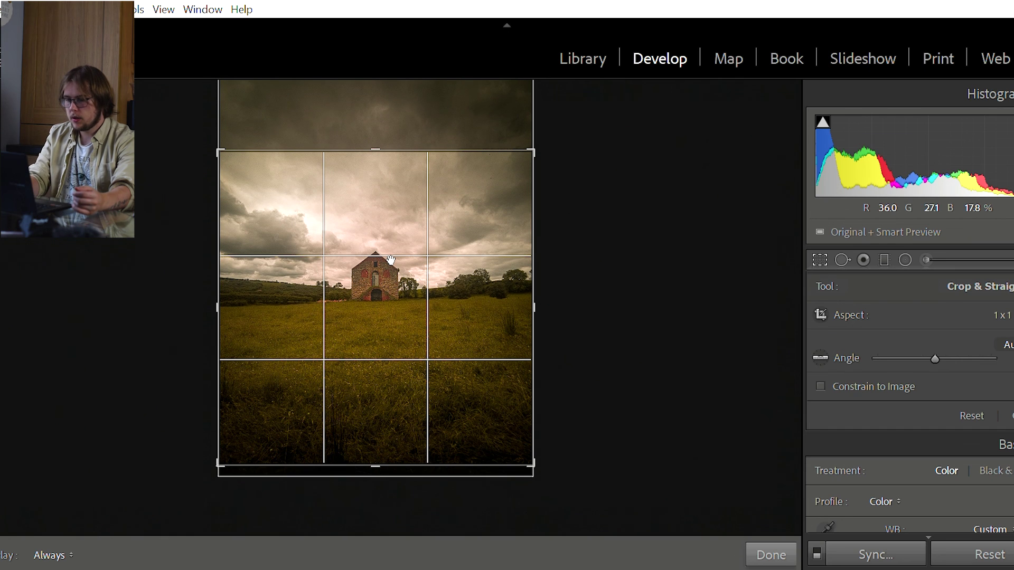
{"action": "key", "text": "Return"}
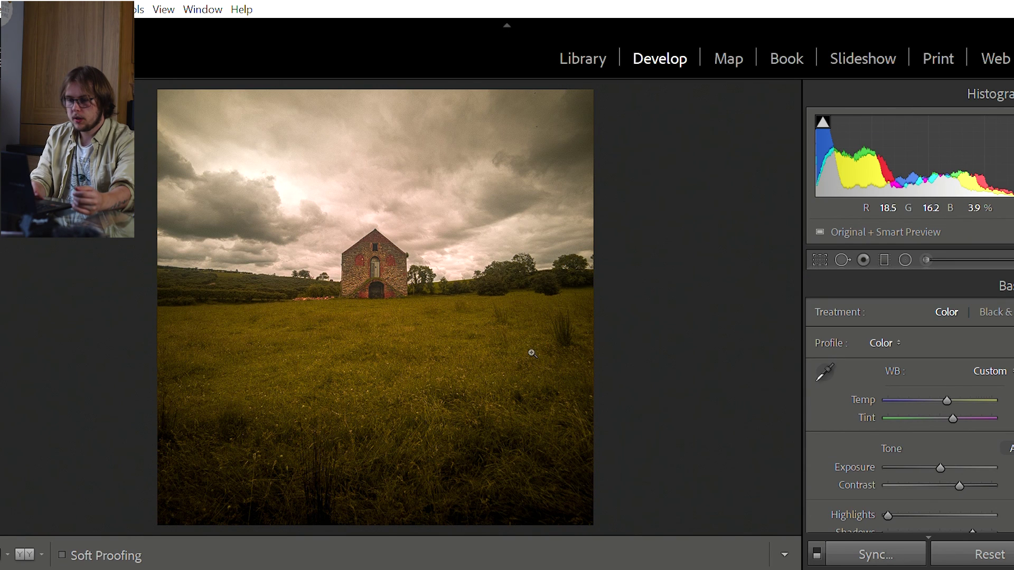